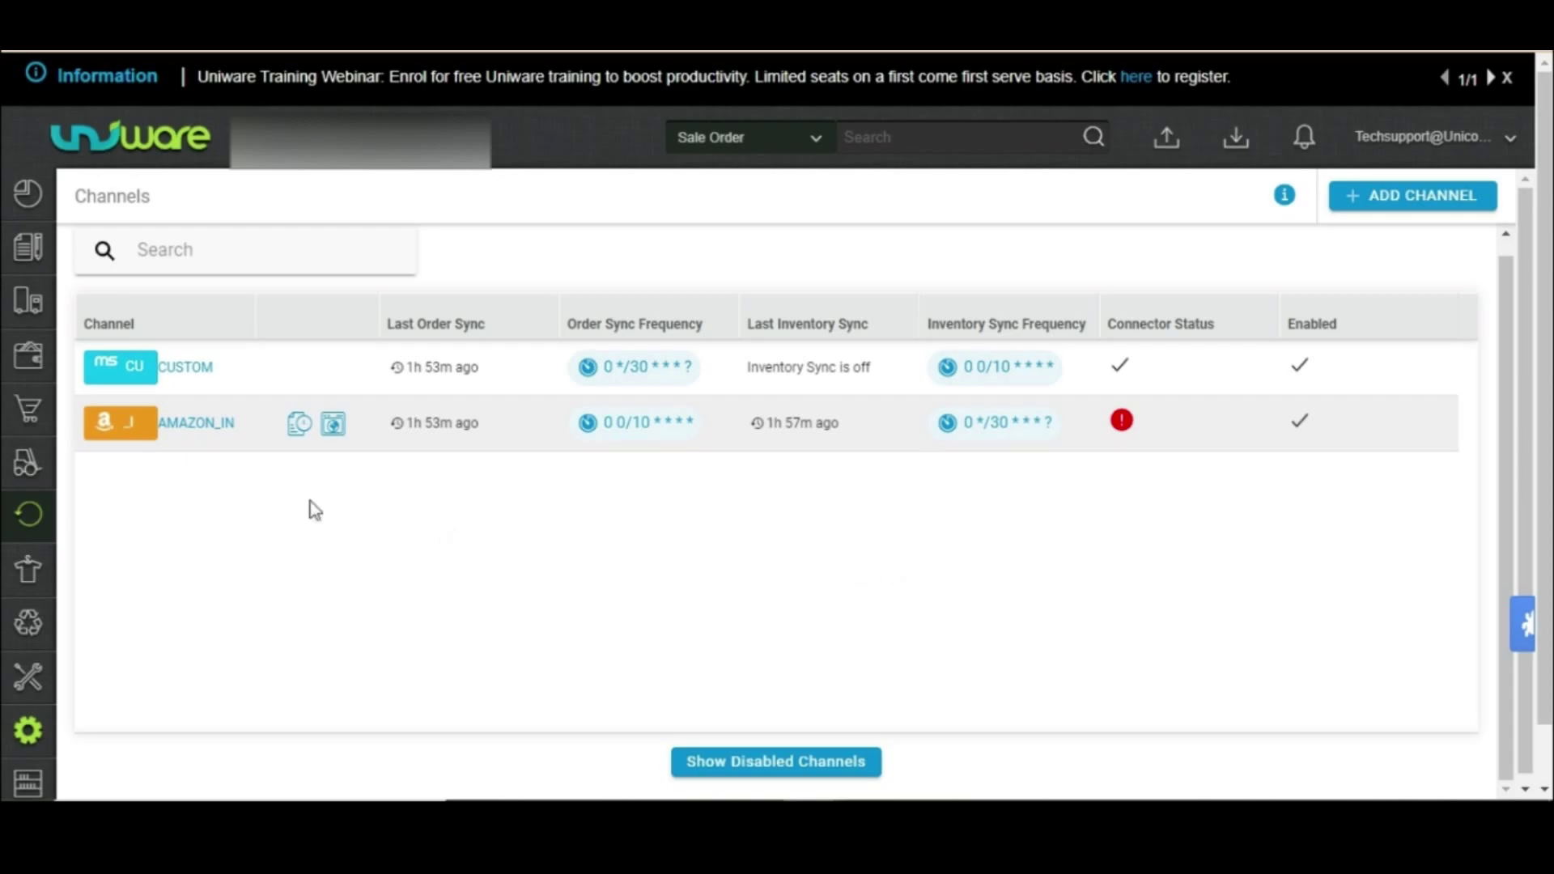
Step: Replace the seller panel password on the AMAZON_IN channel's Amazon India Panel connector
left_click(224, 432)
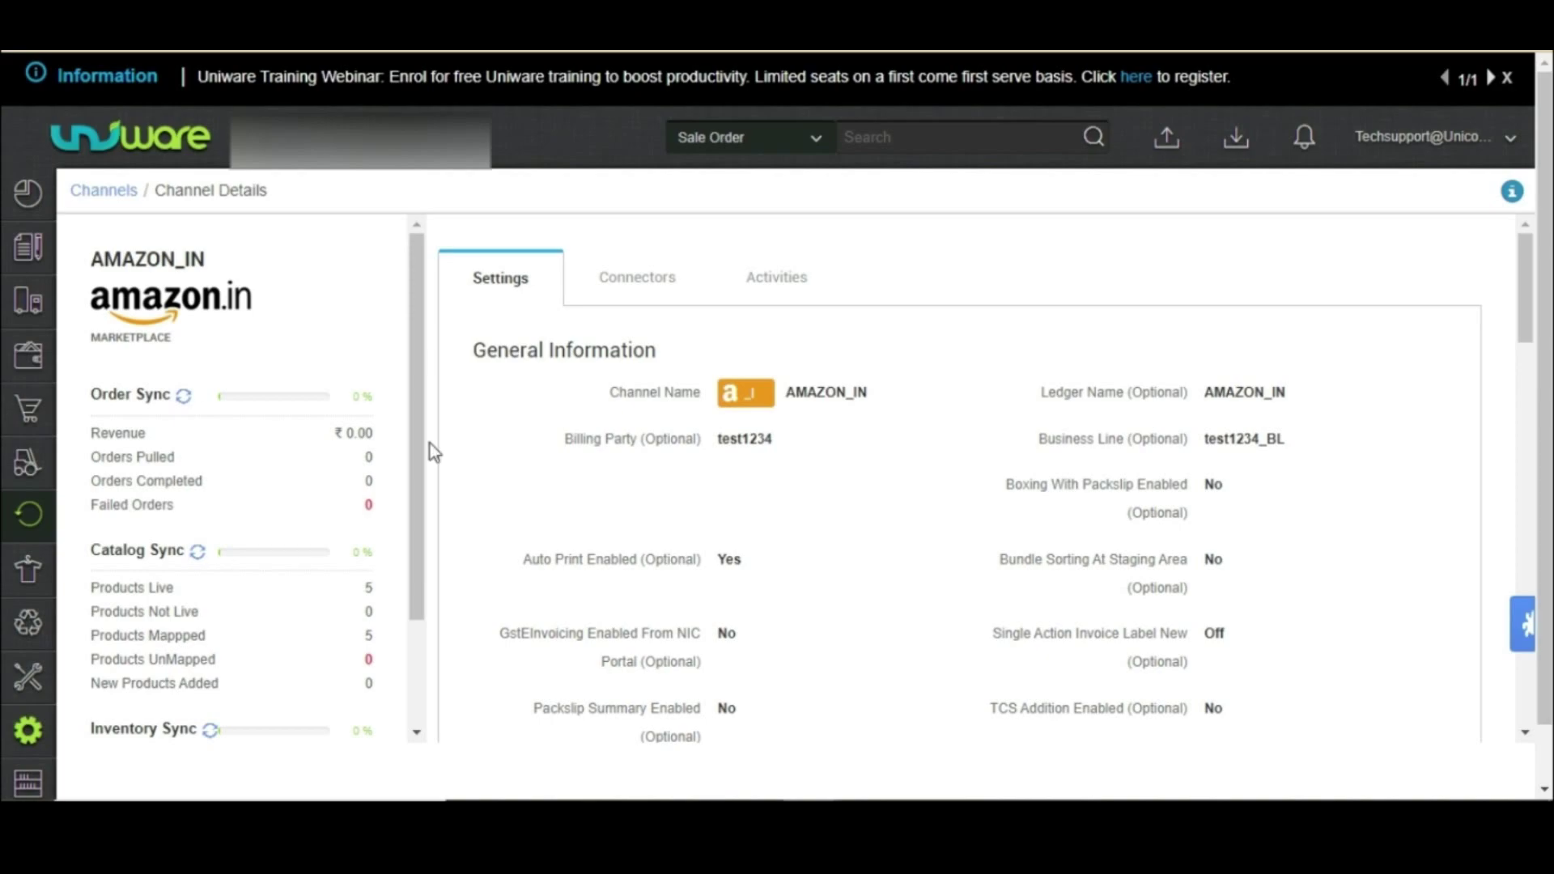
left_click(638, 288)
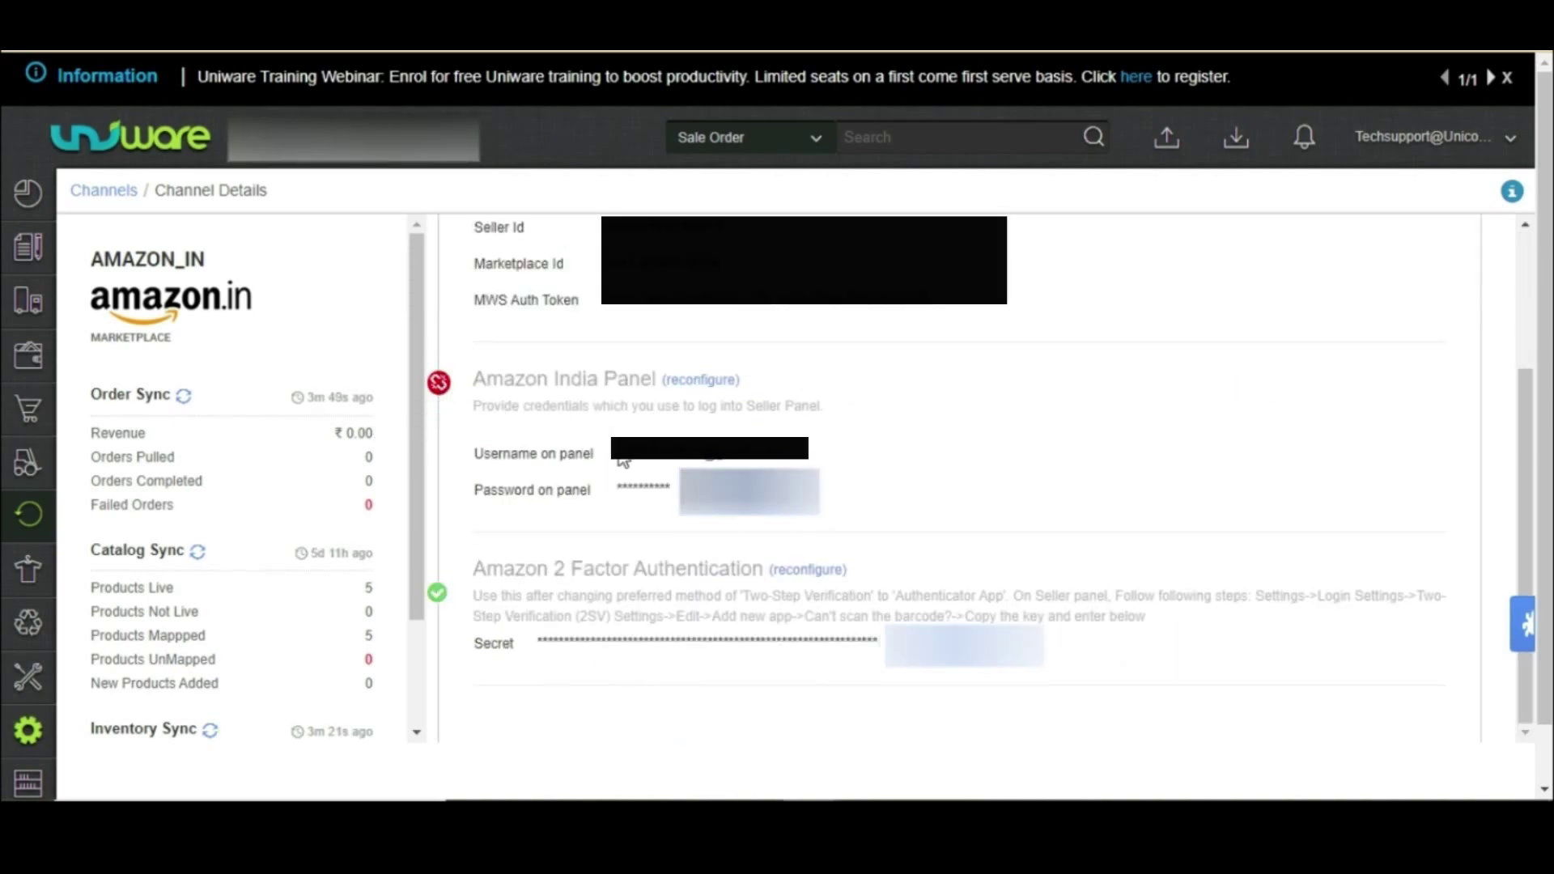
left_click(713, 387)
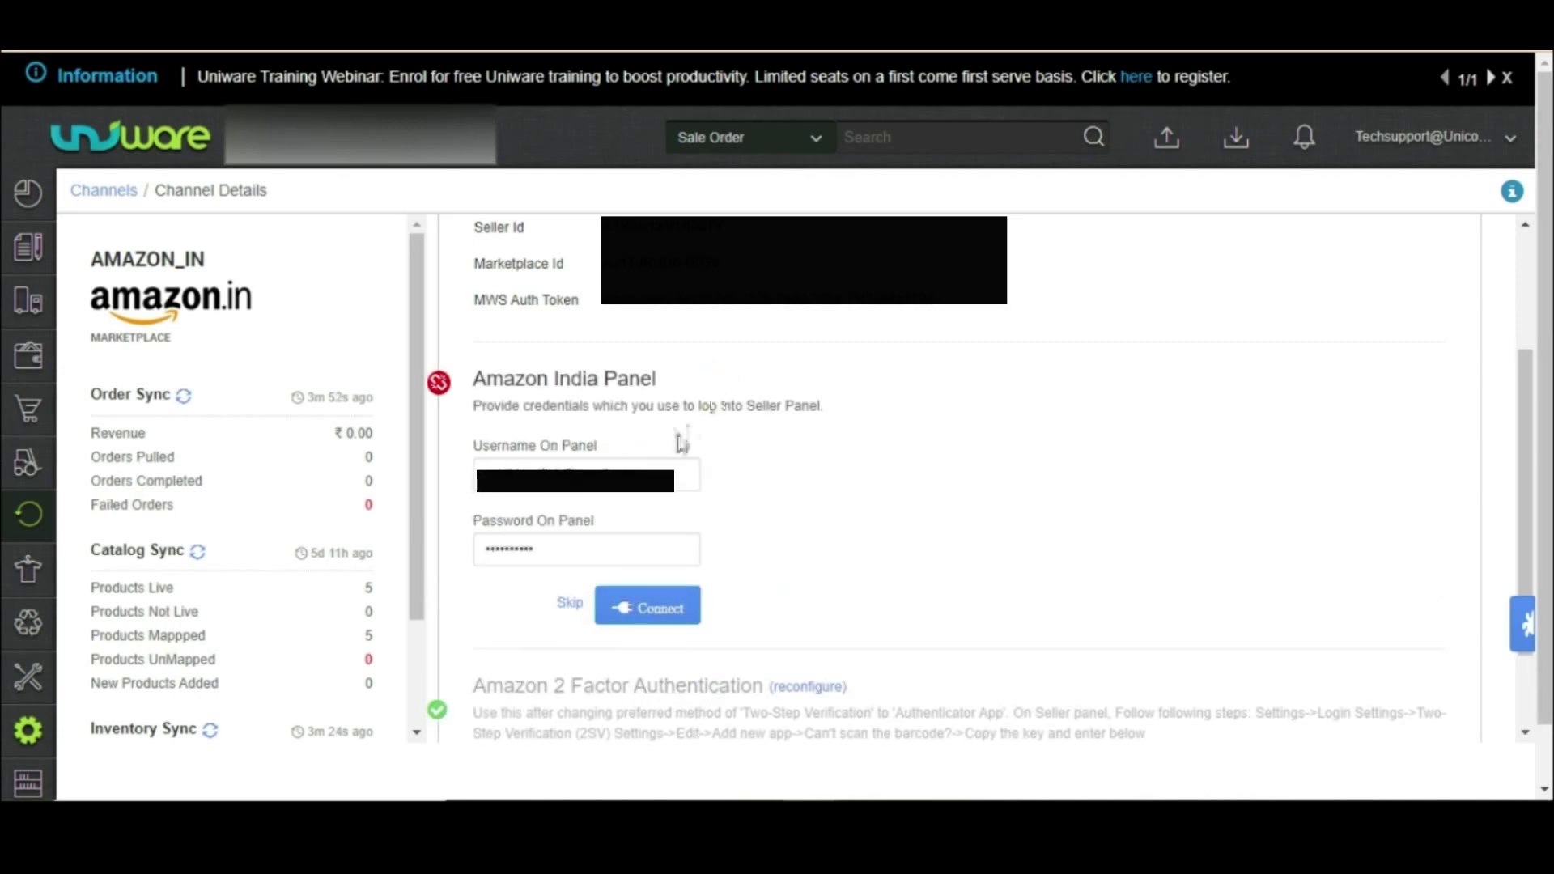
double_click(542, 549)
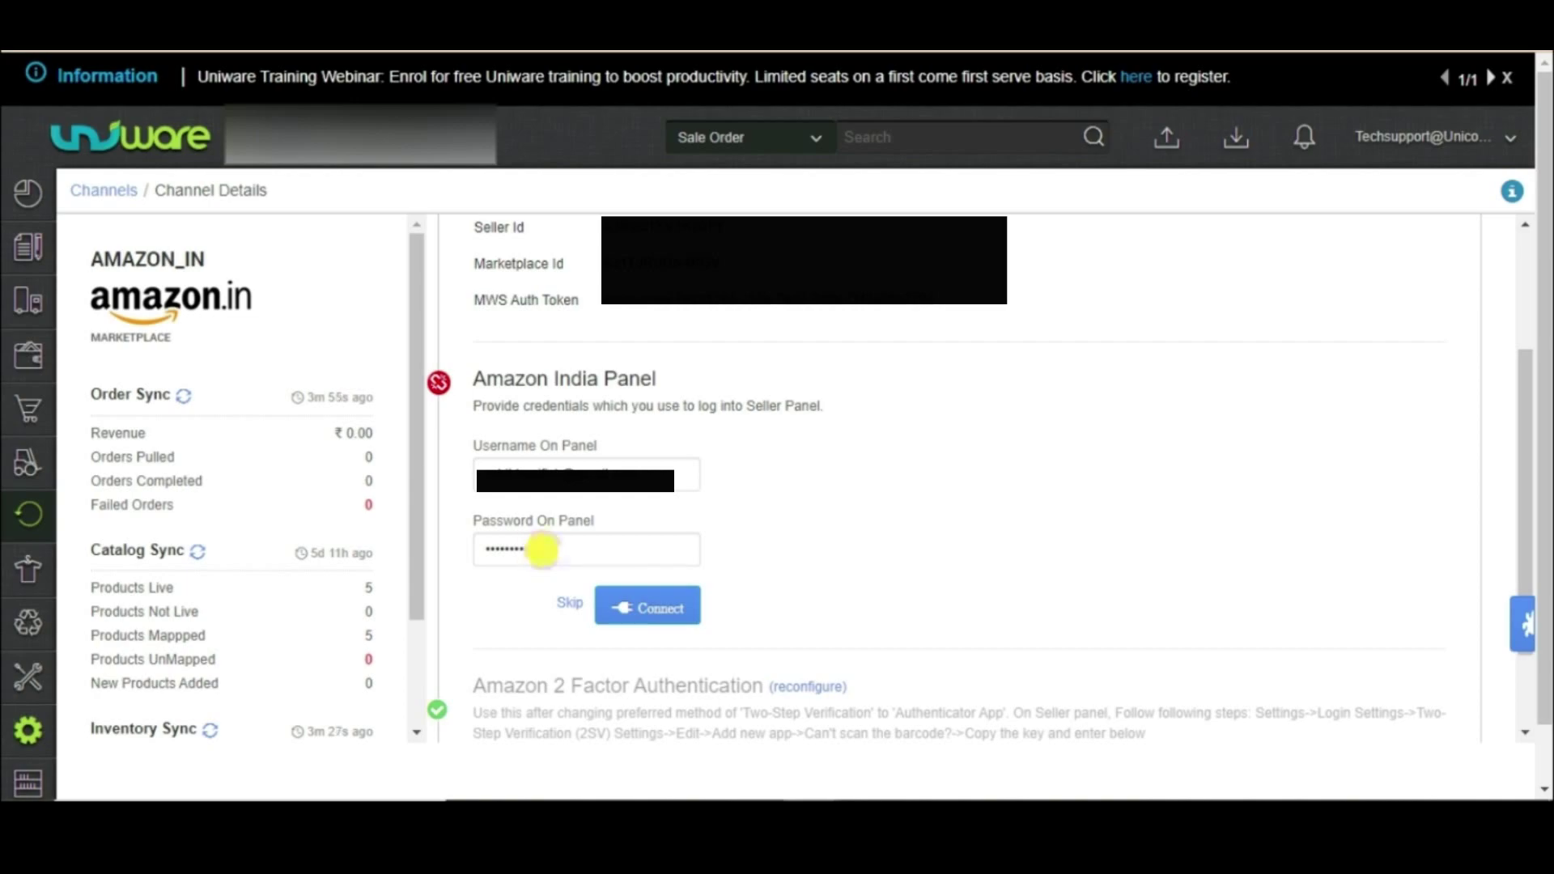
type("•••••")
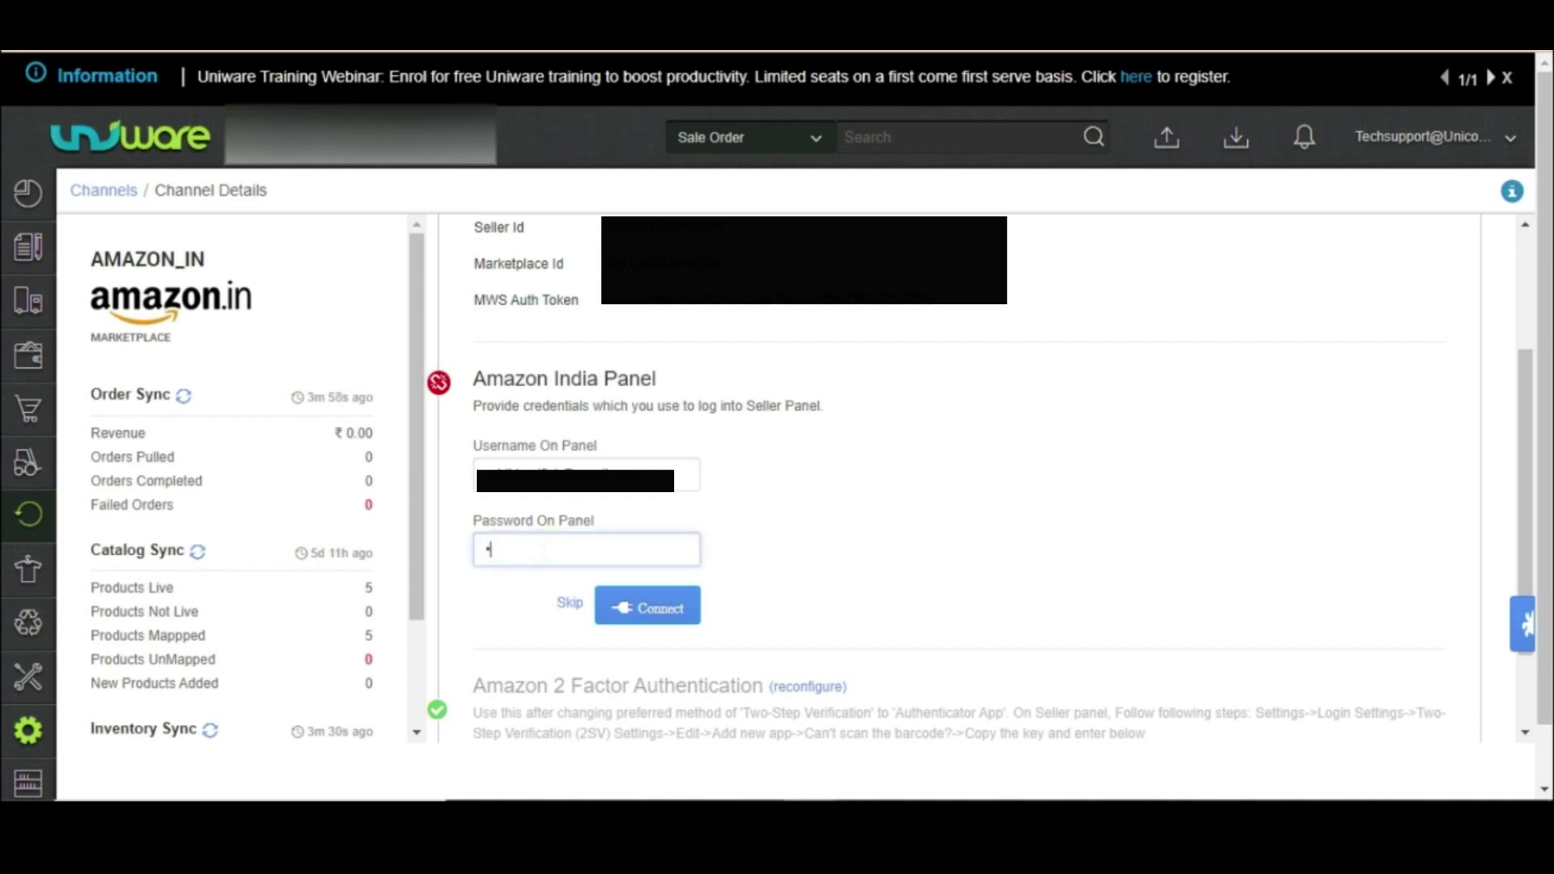
type("•••")
Step: Connect the Amazon India Panel by submitting the authenticator one-time password
left_click(630, 607)
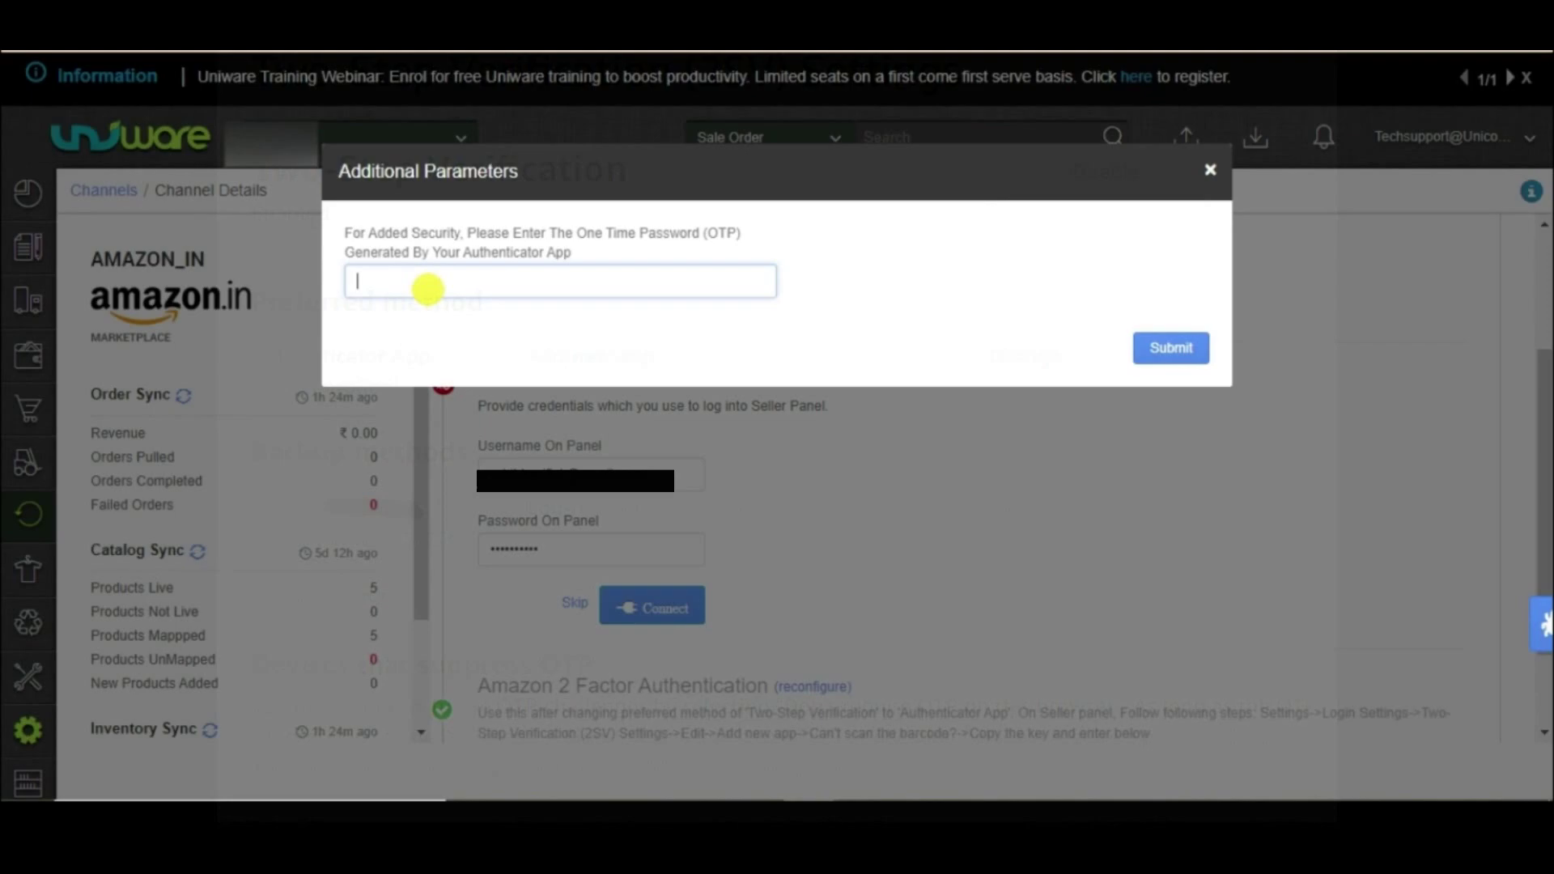
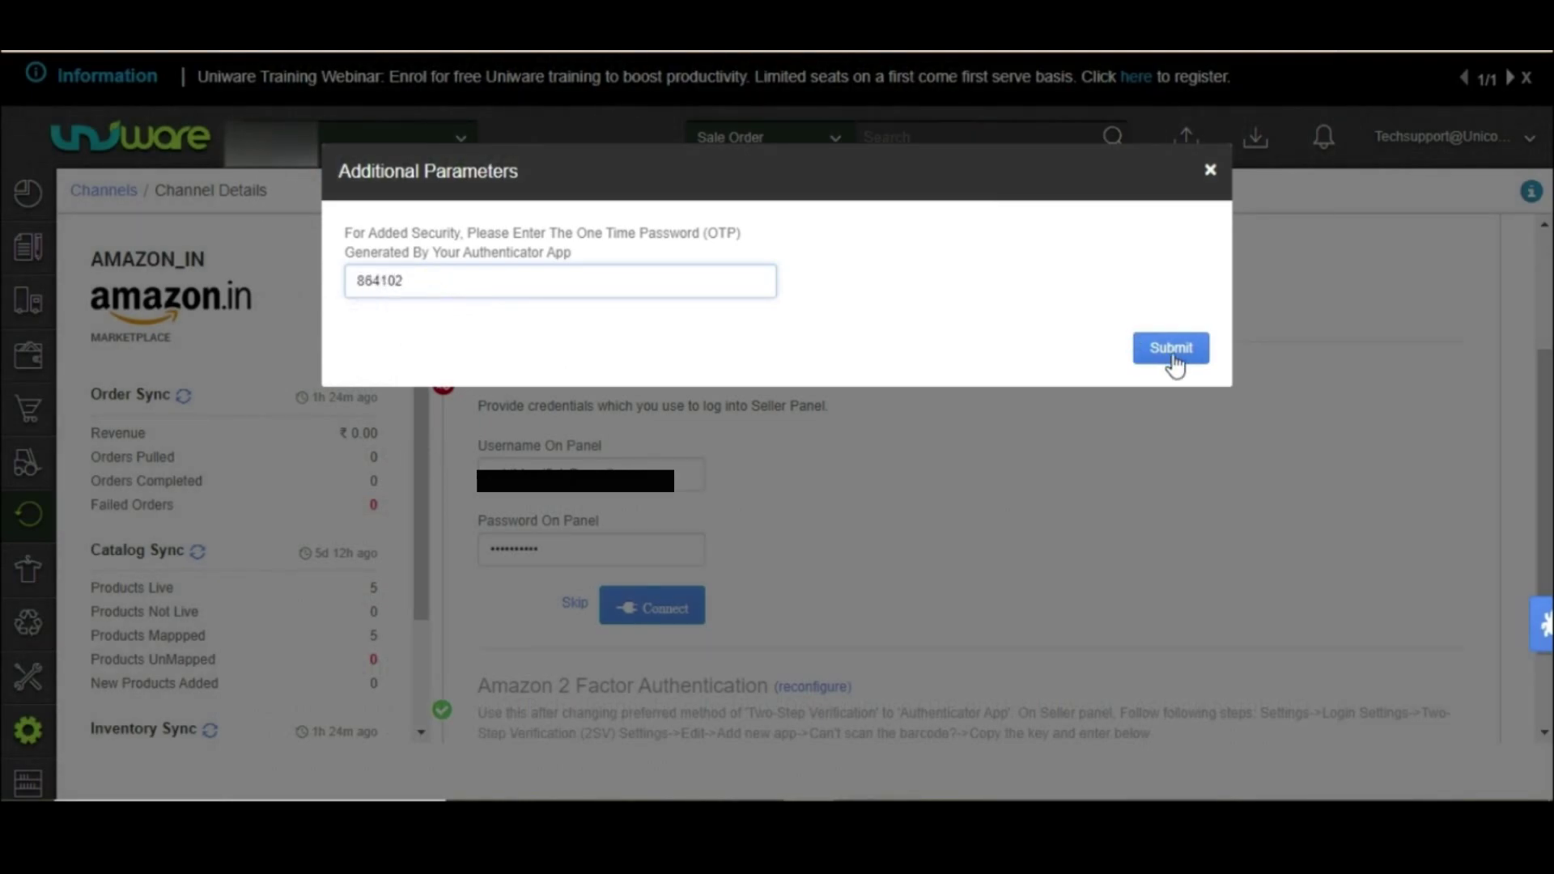
left_click(1173, 362)
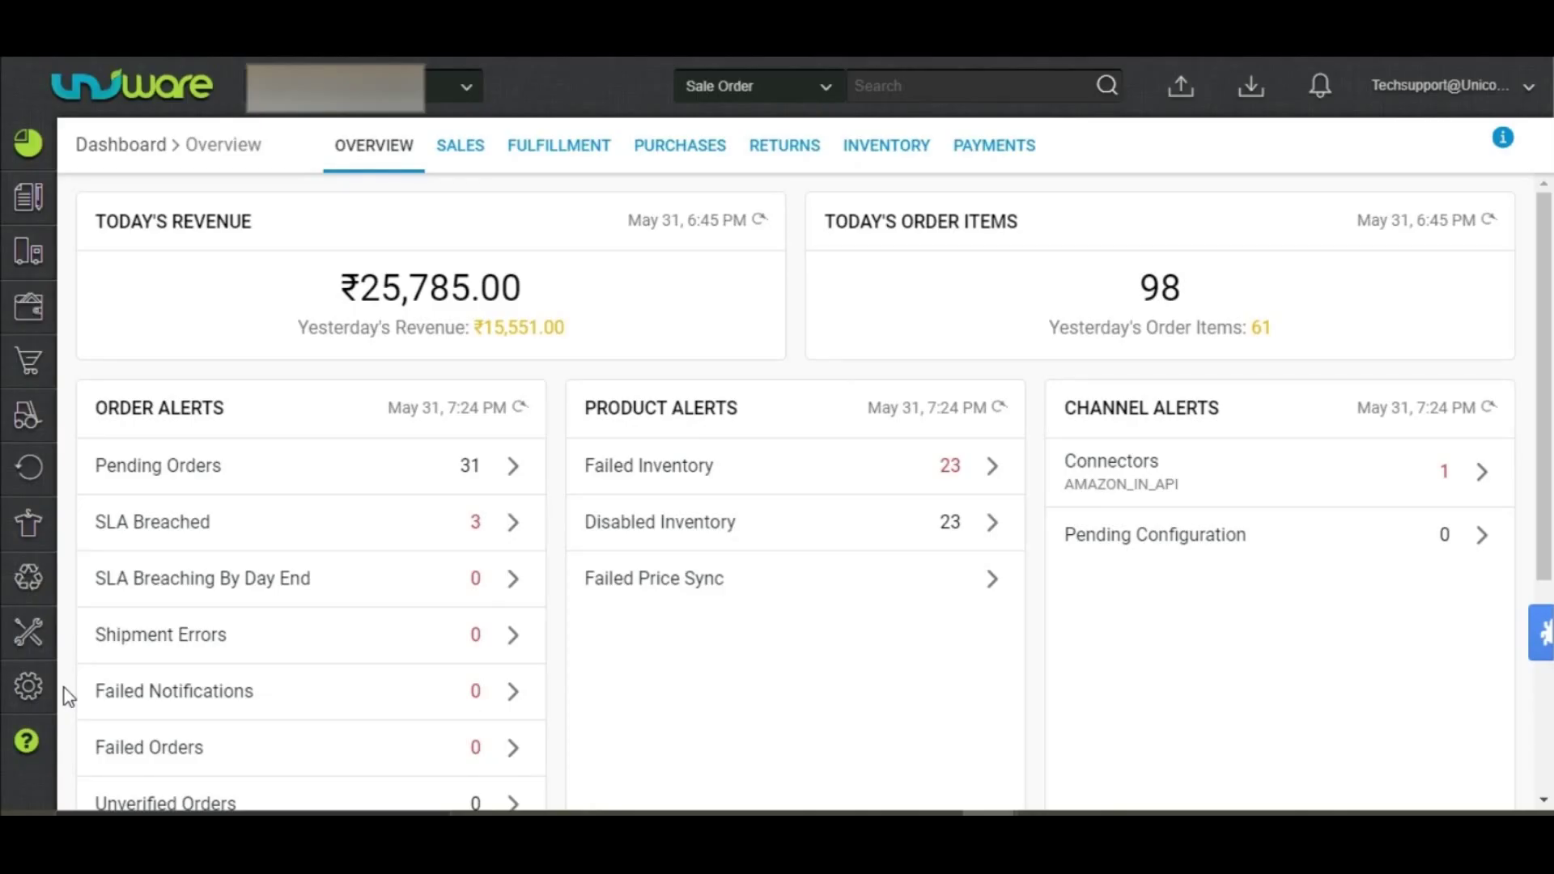
Step: Show AMAZON_IN_API's connectors down to the failing Amazon 2 Factor Authentication connector
left_click(29, 687)
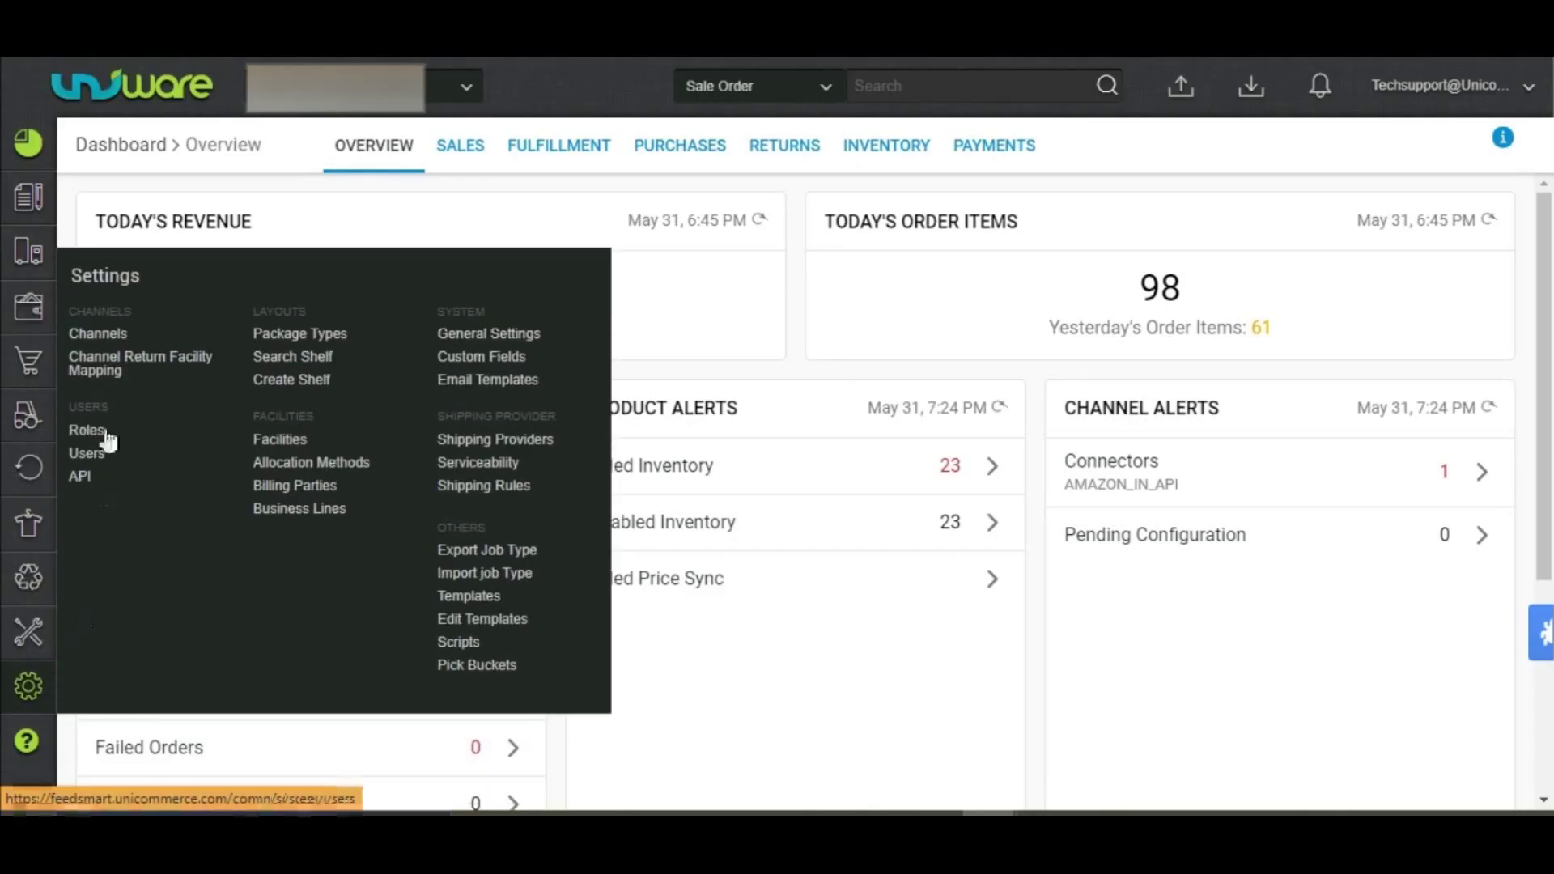
left_click(103, 338)
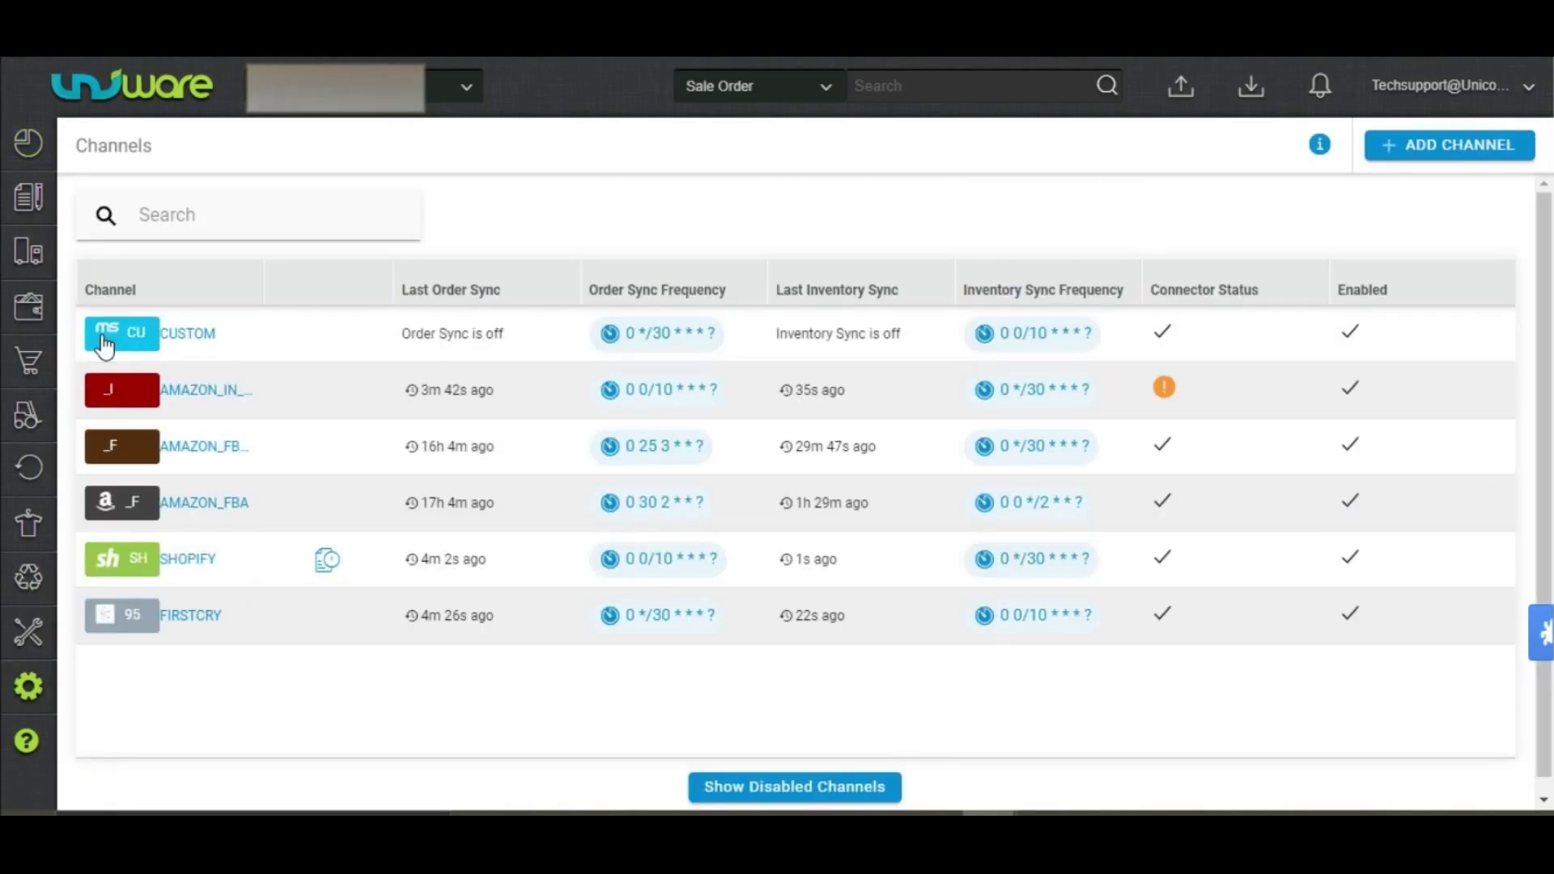
left_click(202, 397)
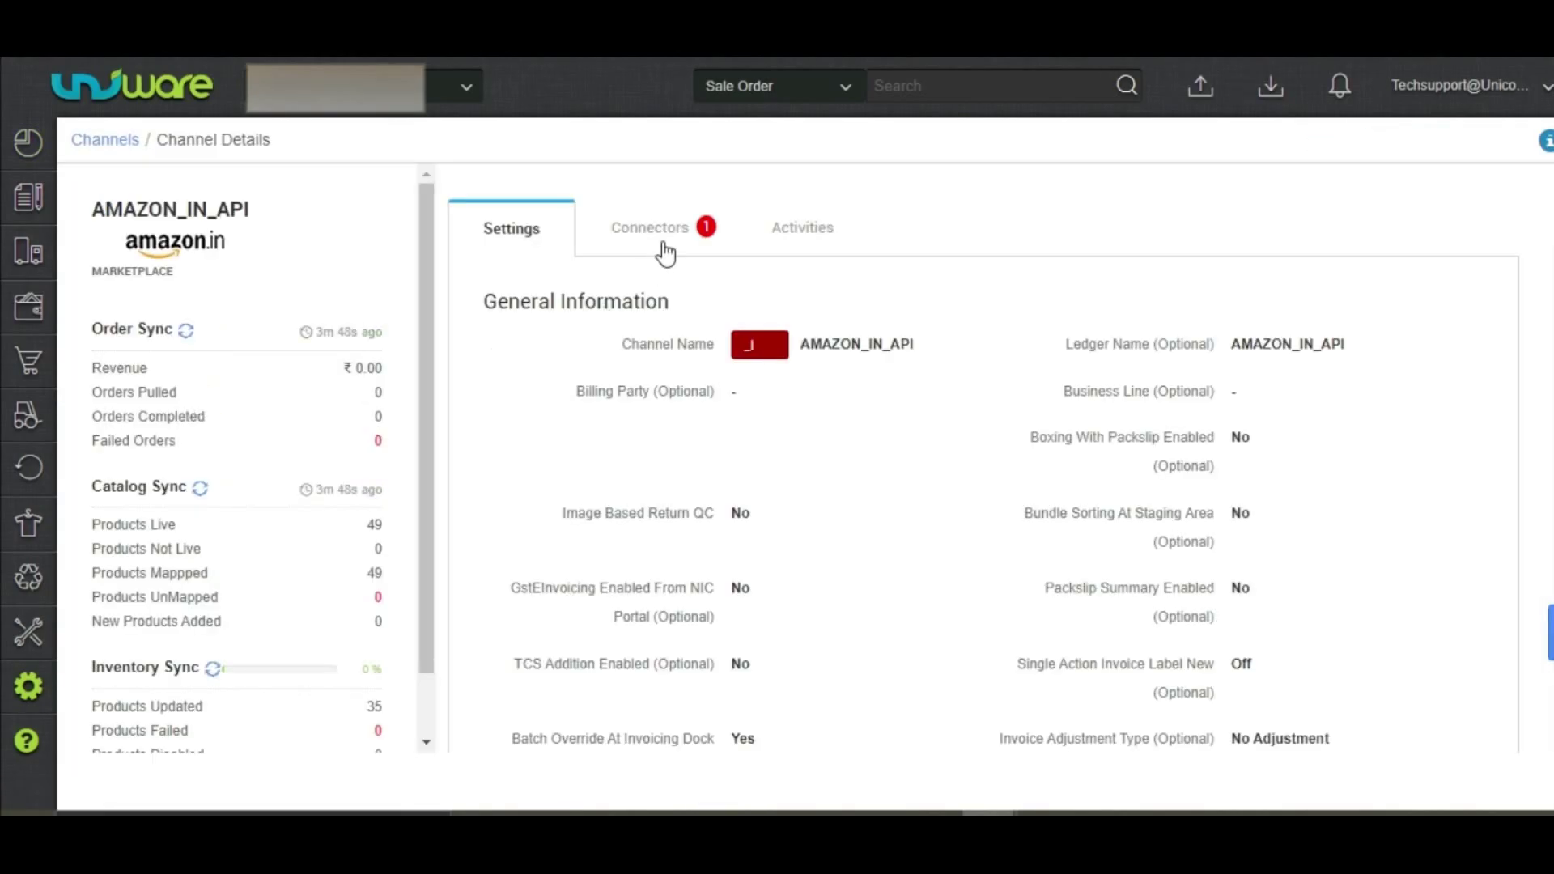
left_click(670, 241)
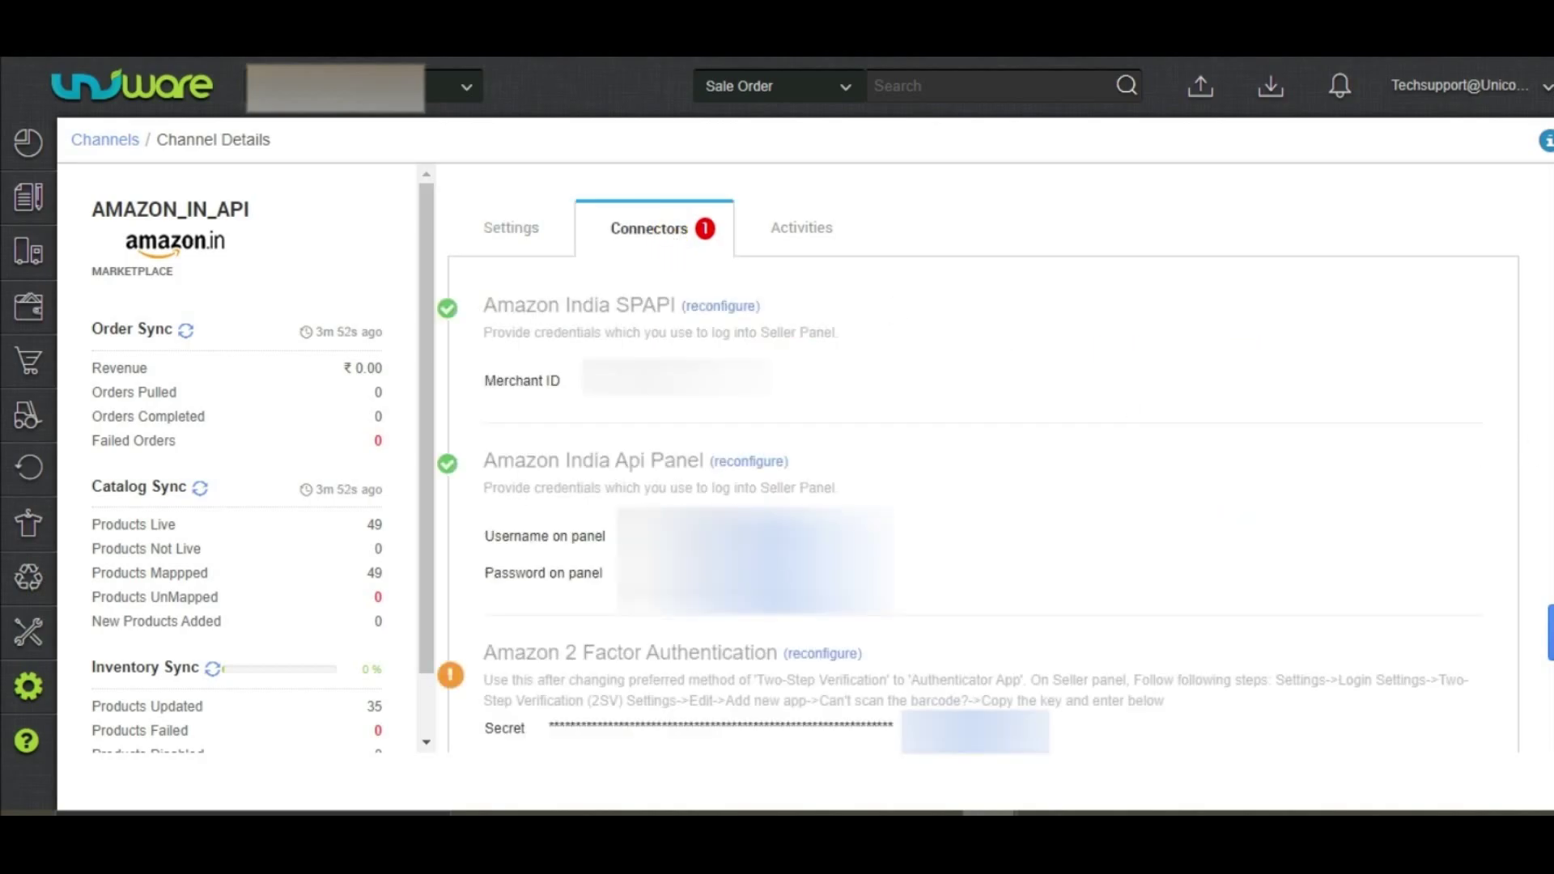
scroll(1550, 437, "down", 1)
scroll(1551, 437, "down", 1)
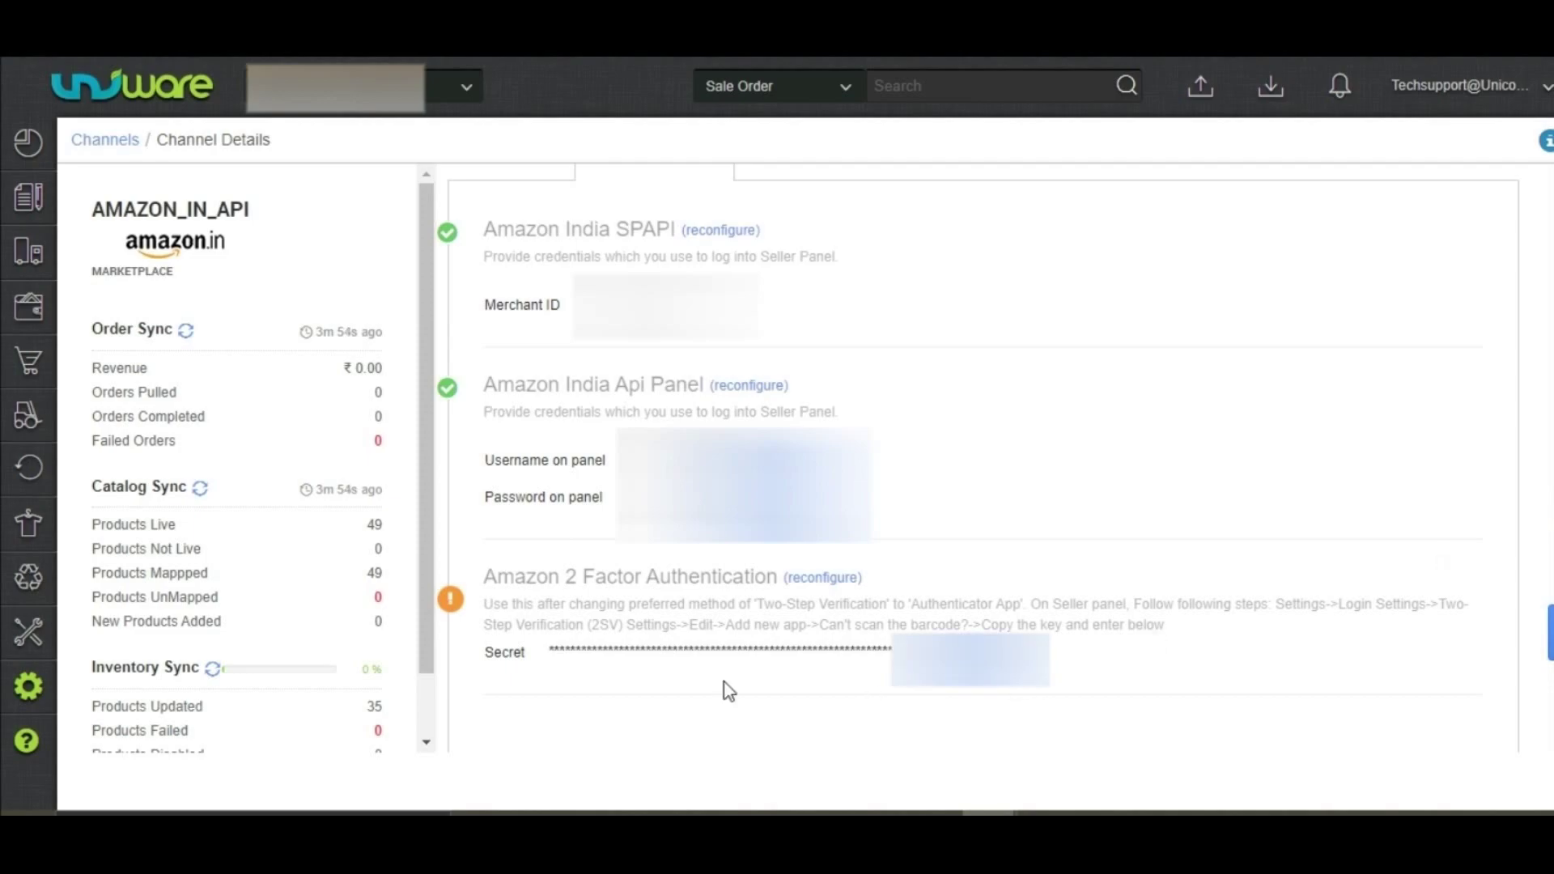
mouse_move(452, 603)
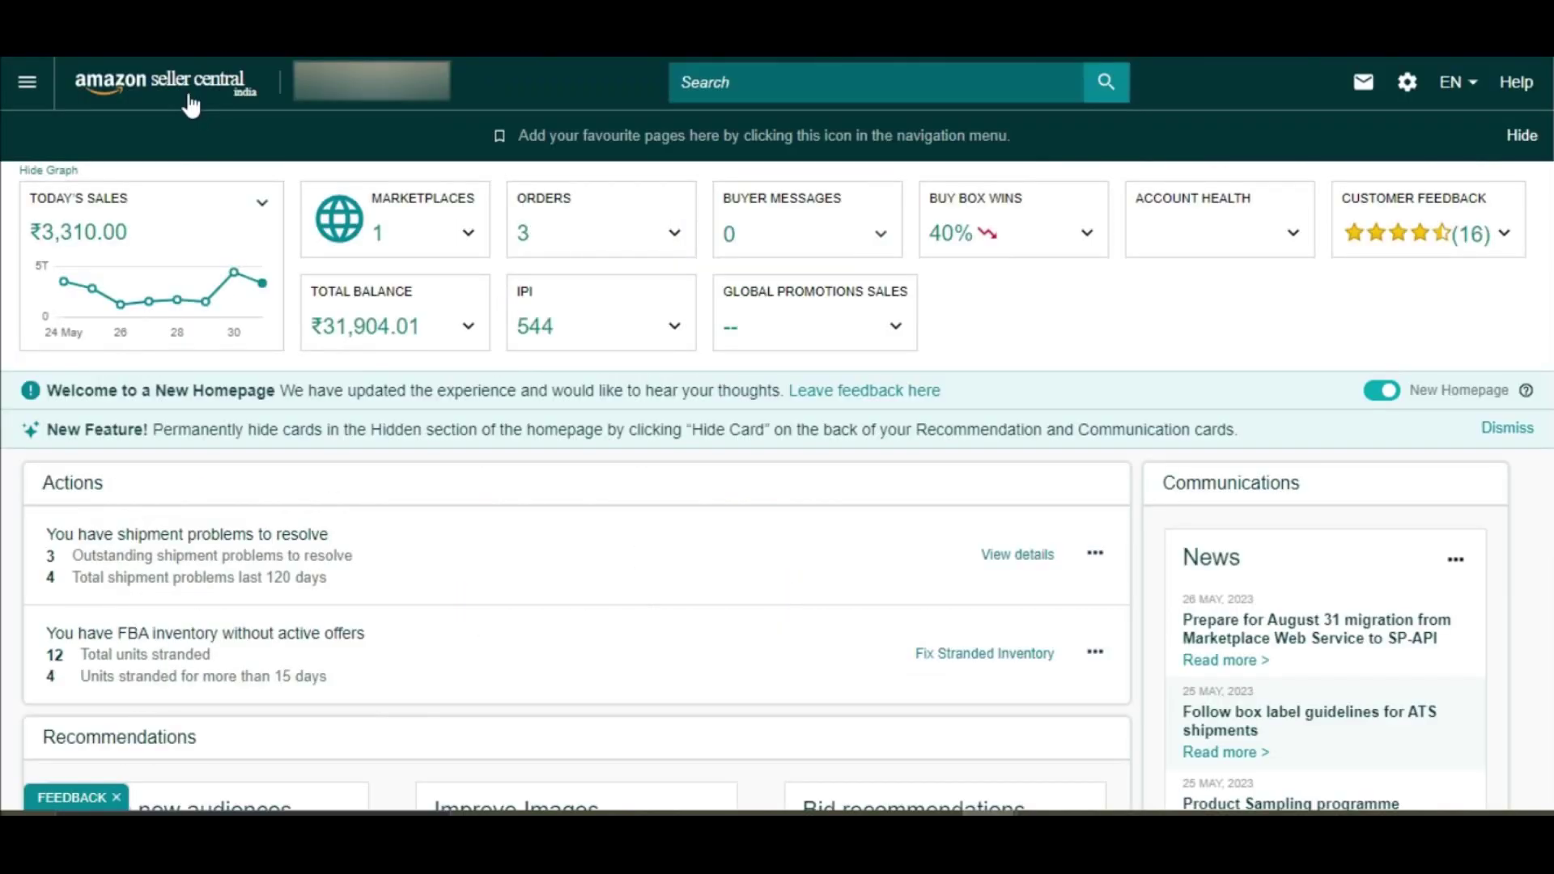
Step: Start turning on 2-step verification from Seller Central's Login Settings
left_click(1408, 82)
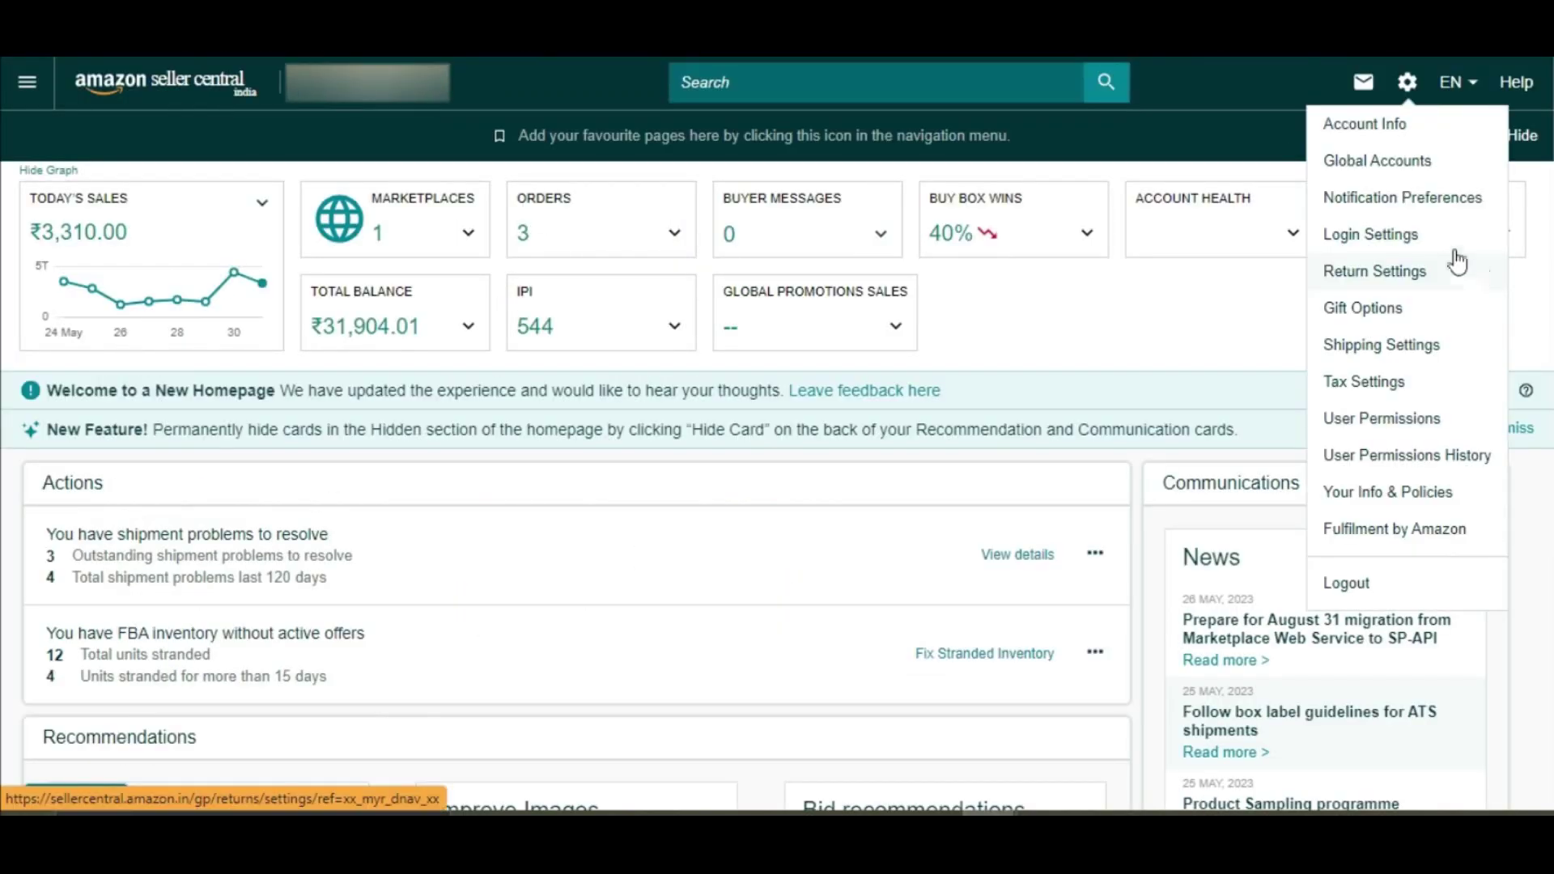
left_click(1407, 236)
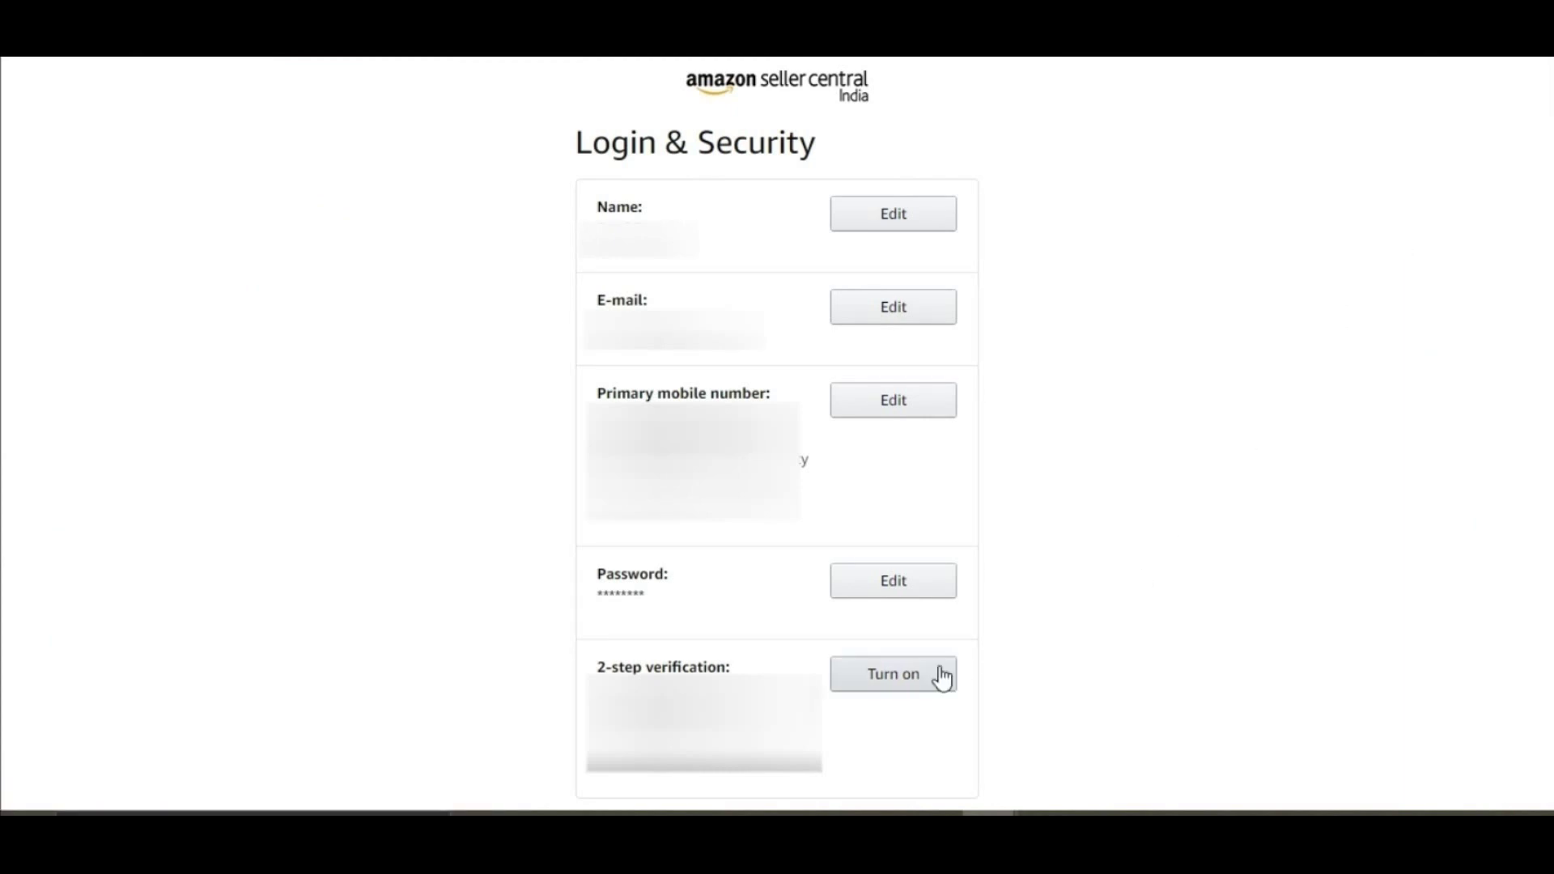
left_click(896, 689)
left_click(896, 690)
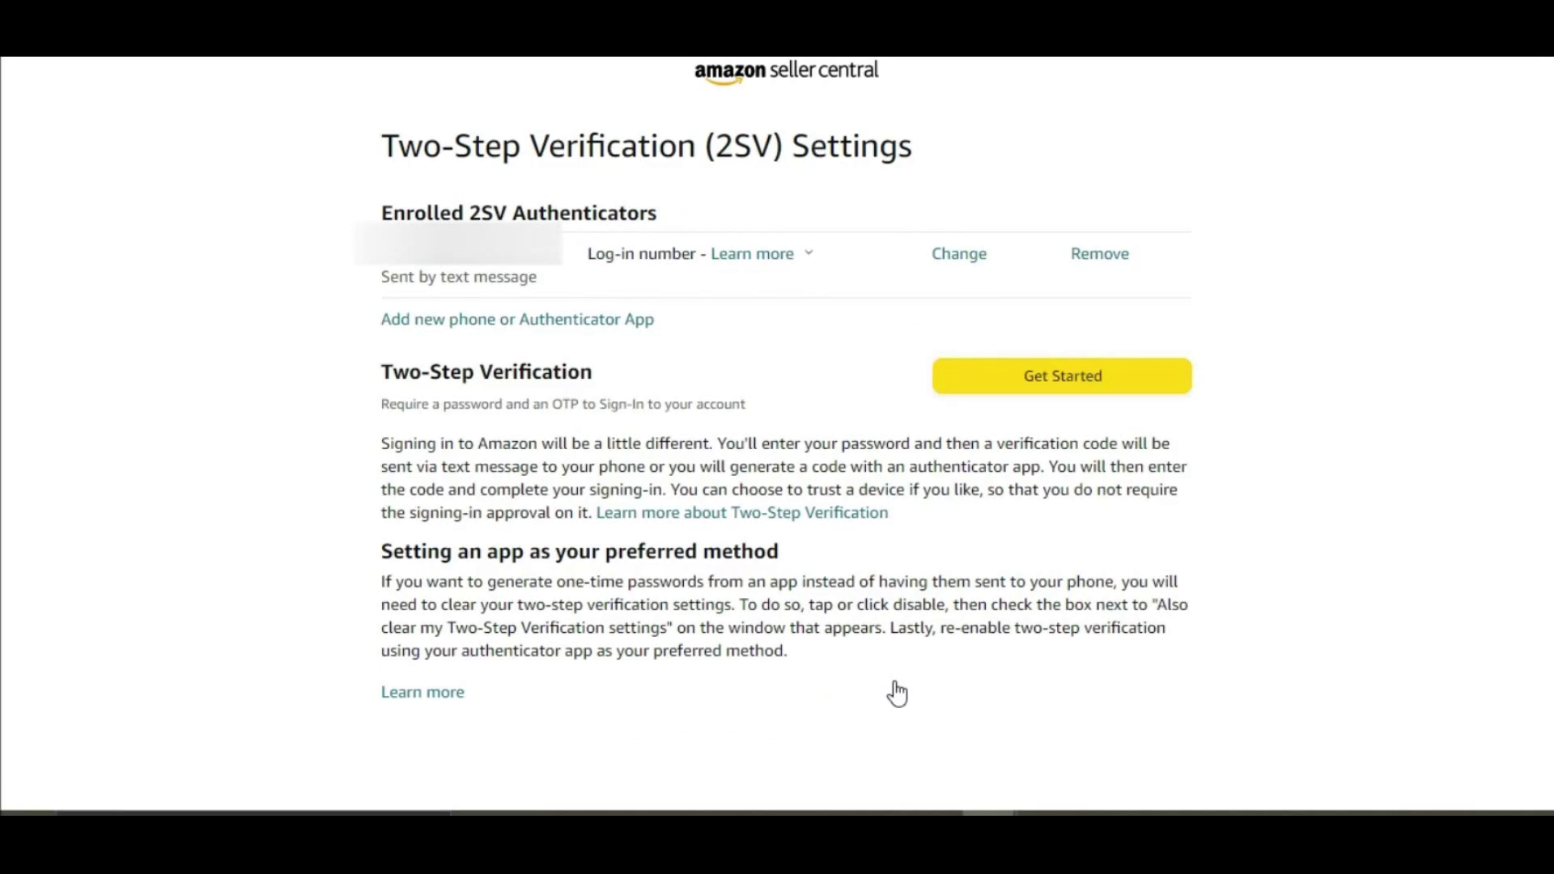
Step: Add an authenticator app and select its manual setup key
left_click(608, 314)
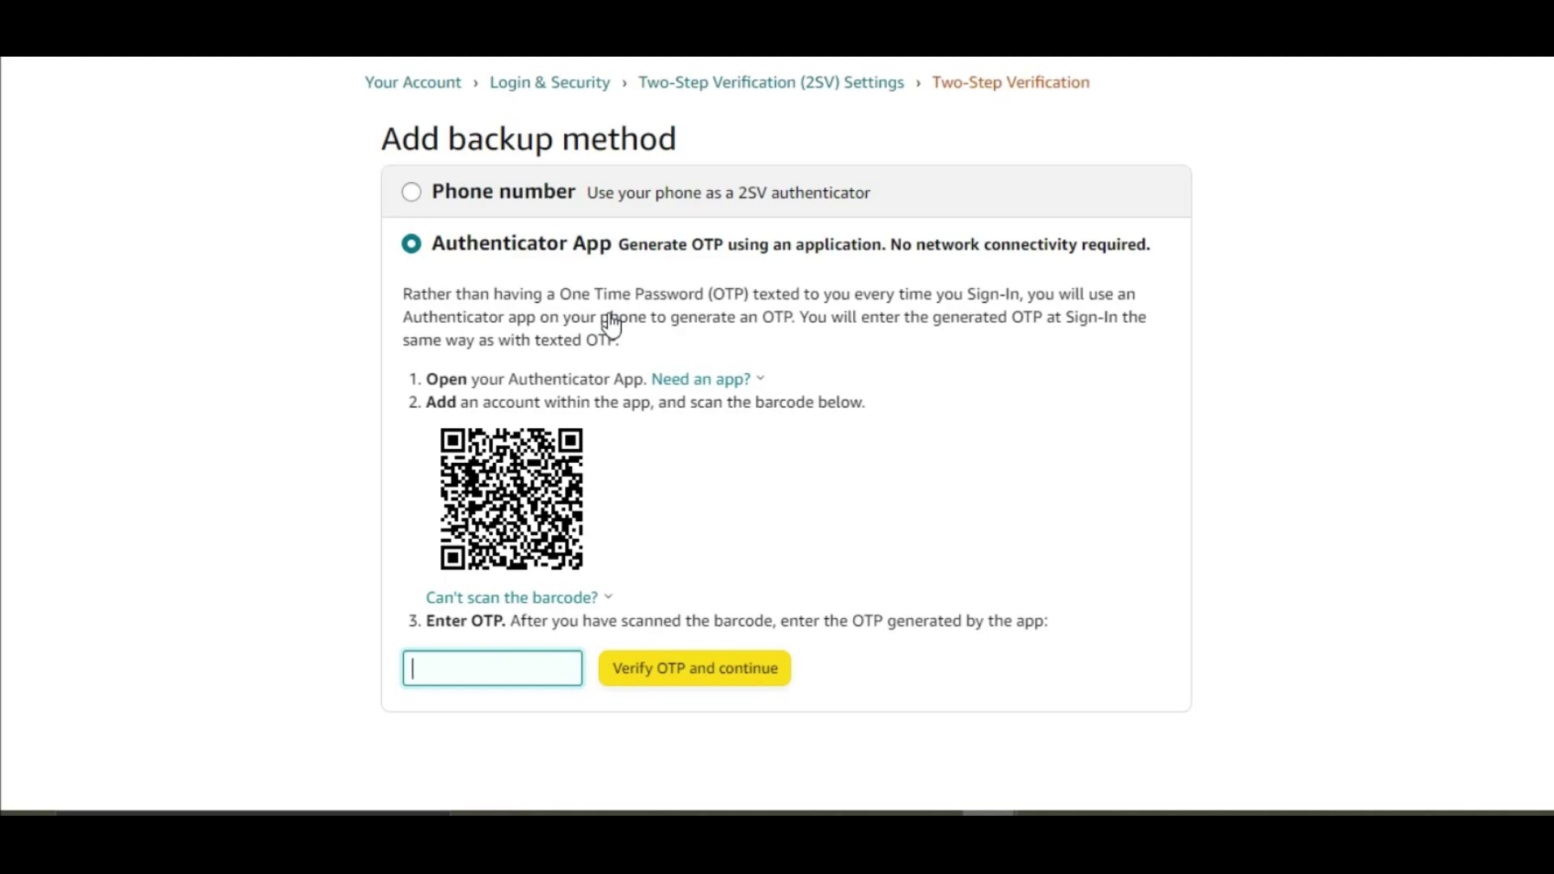
left_click(551, 604)
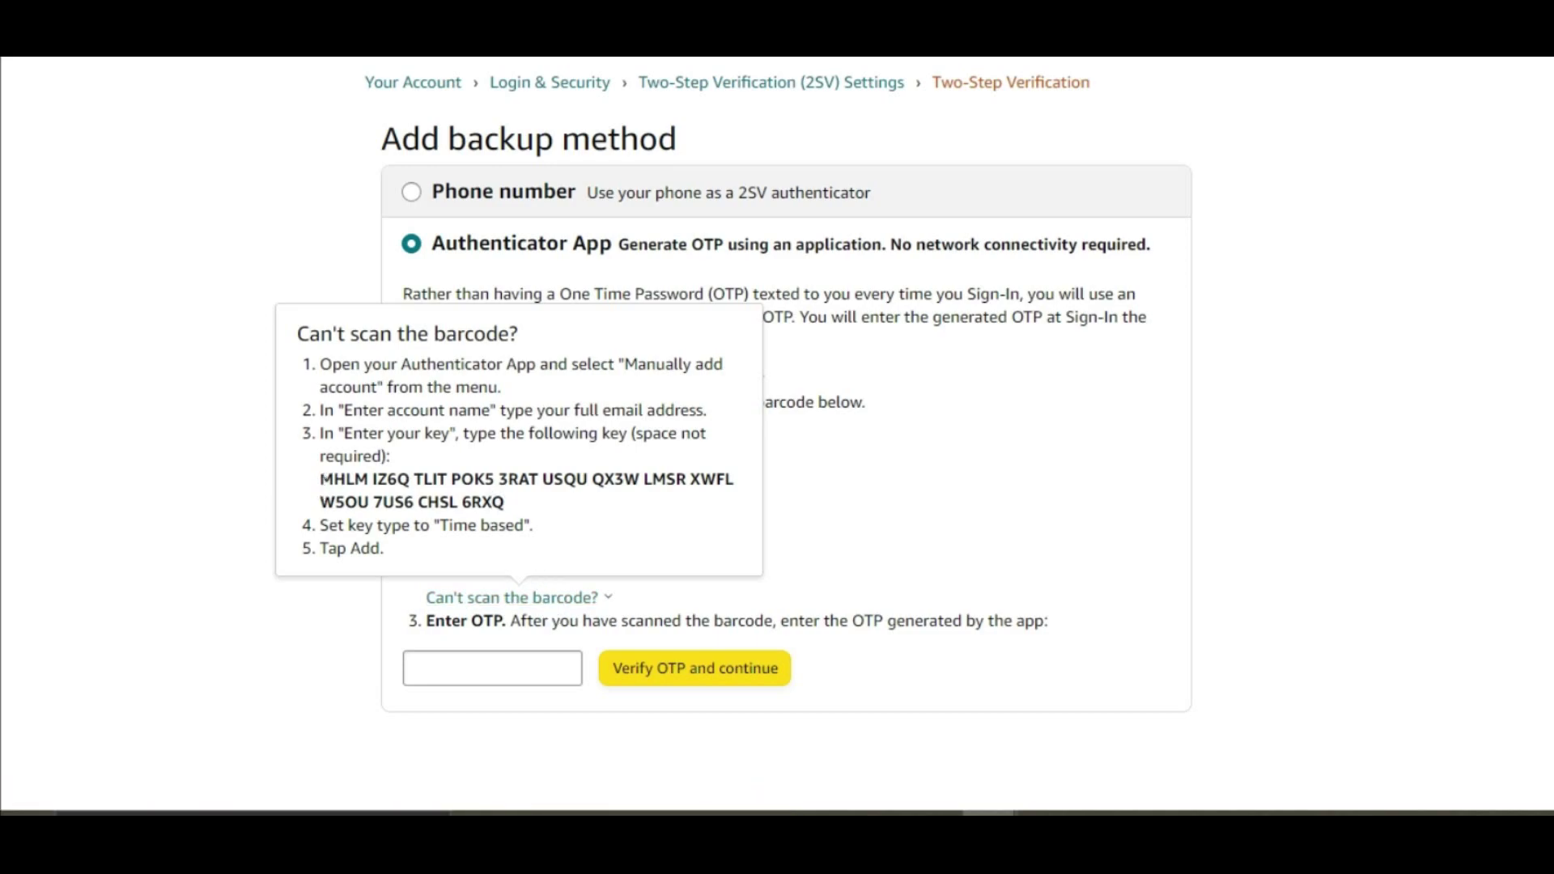
left_click_drag(317, 484, 505, 500)
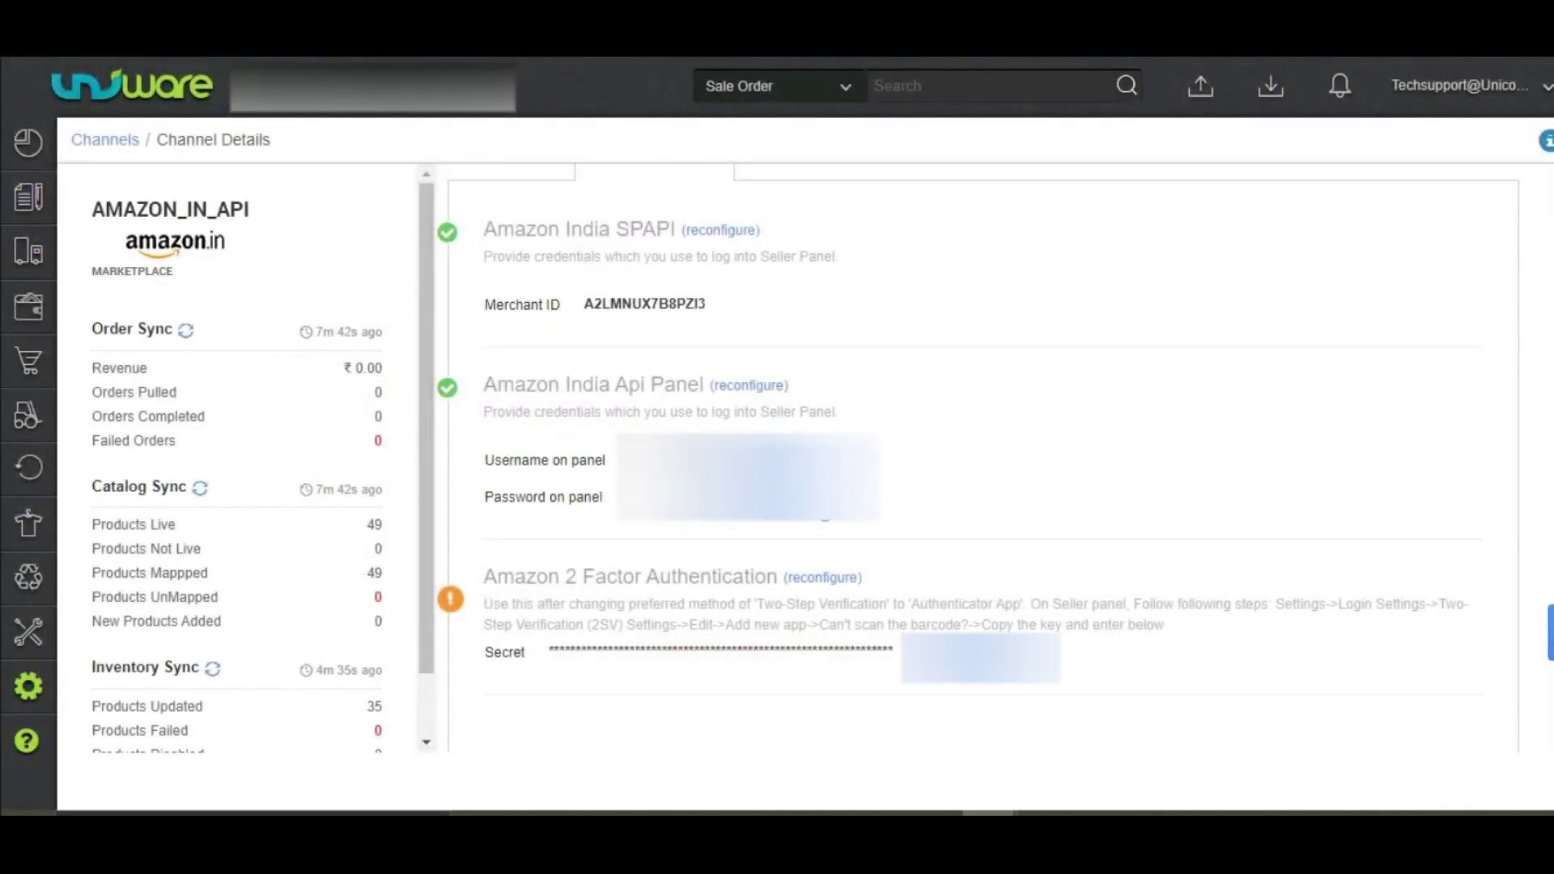
Step: Swap the 2 Factor Authentication secret for the setup key, connect, and select the generated code
left_click(821, 586)
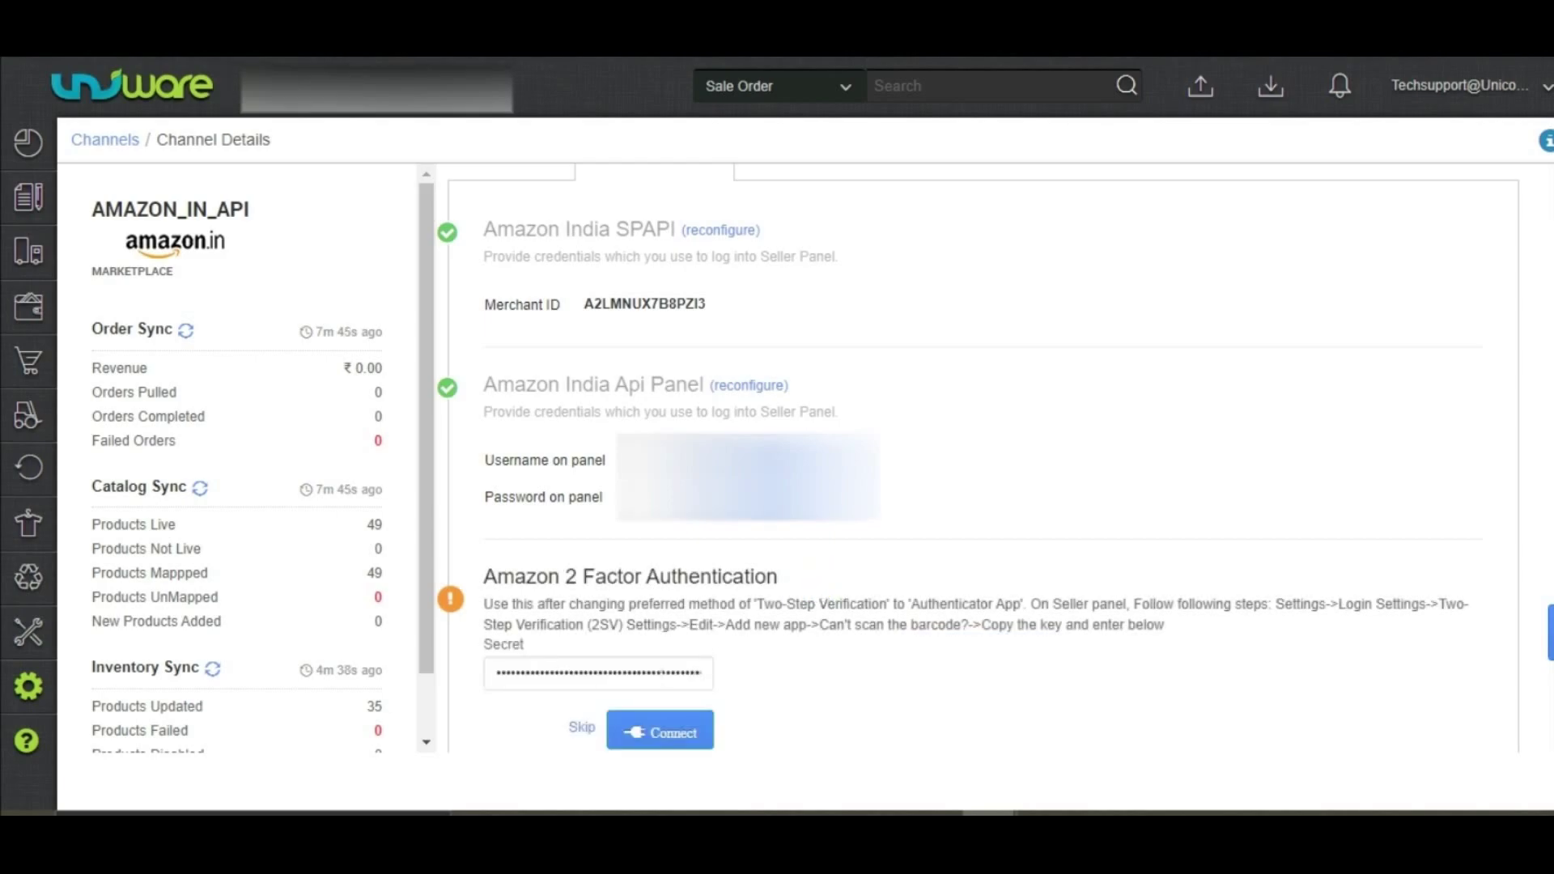
double_click(659, 672)
key("BackSpace")
key("ctrl+v")
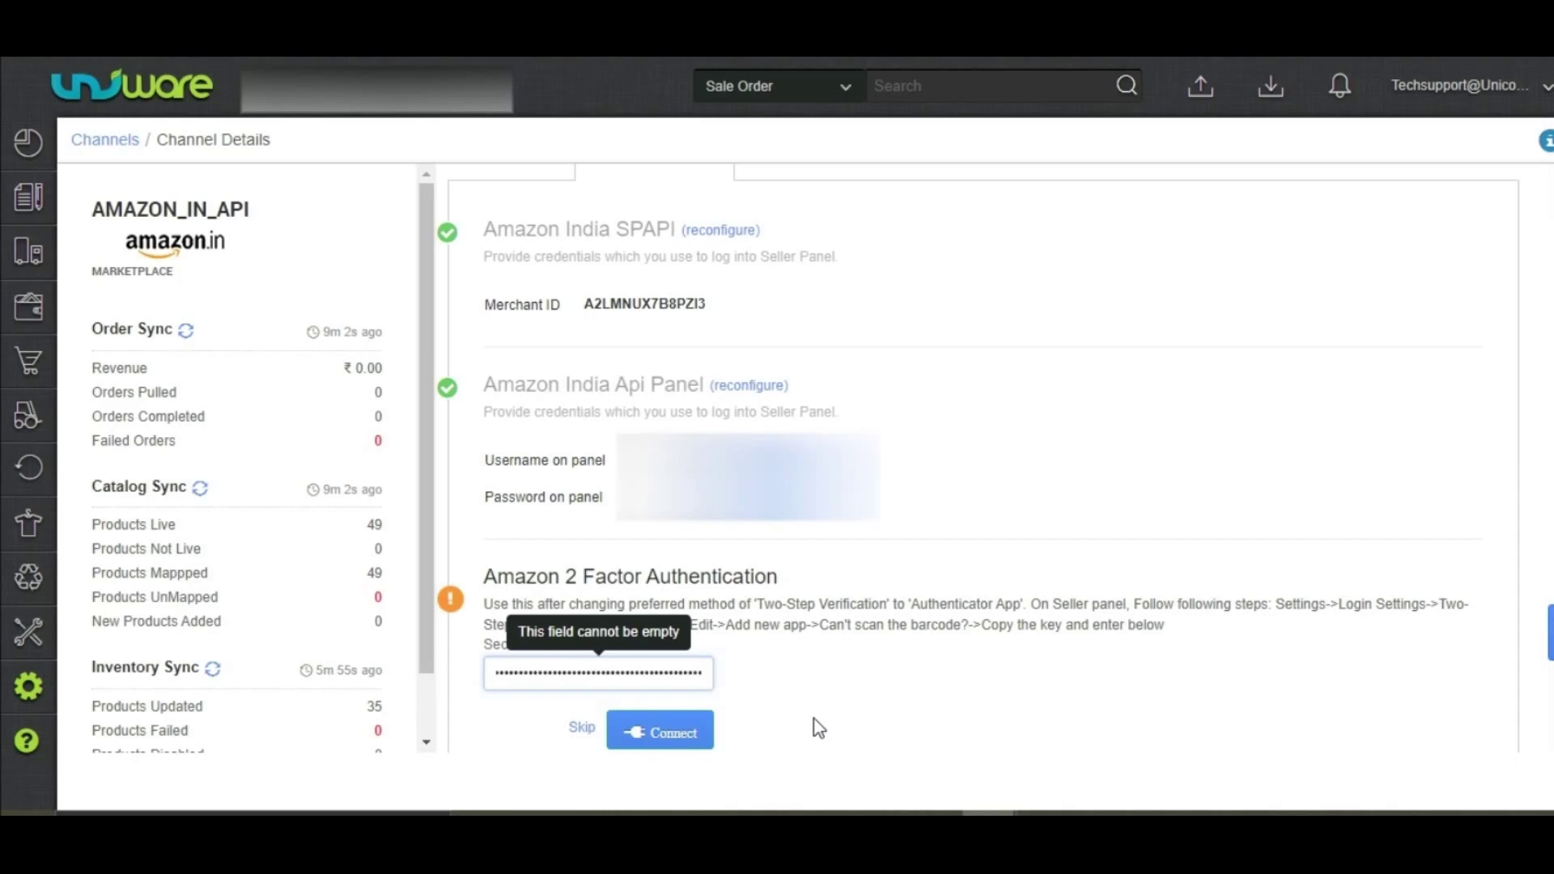
left_click(680, 738)
left_click(681, 738)
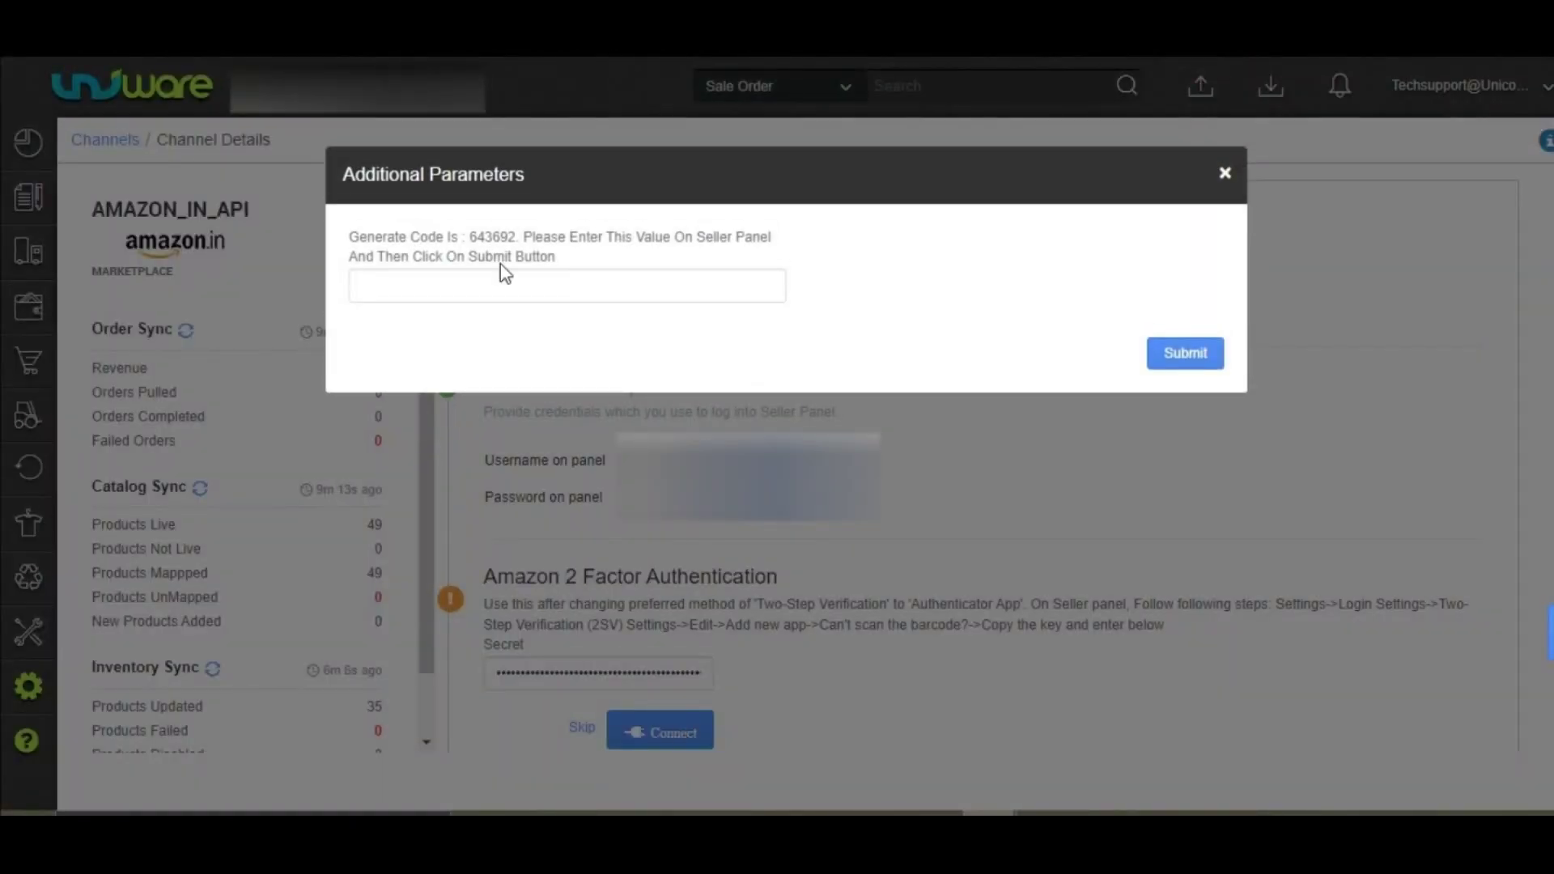
double_click(496, 239)
key("ctrl+c")
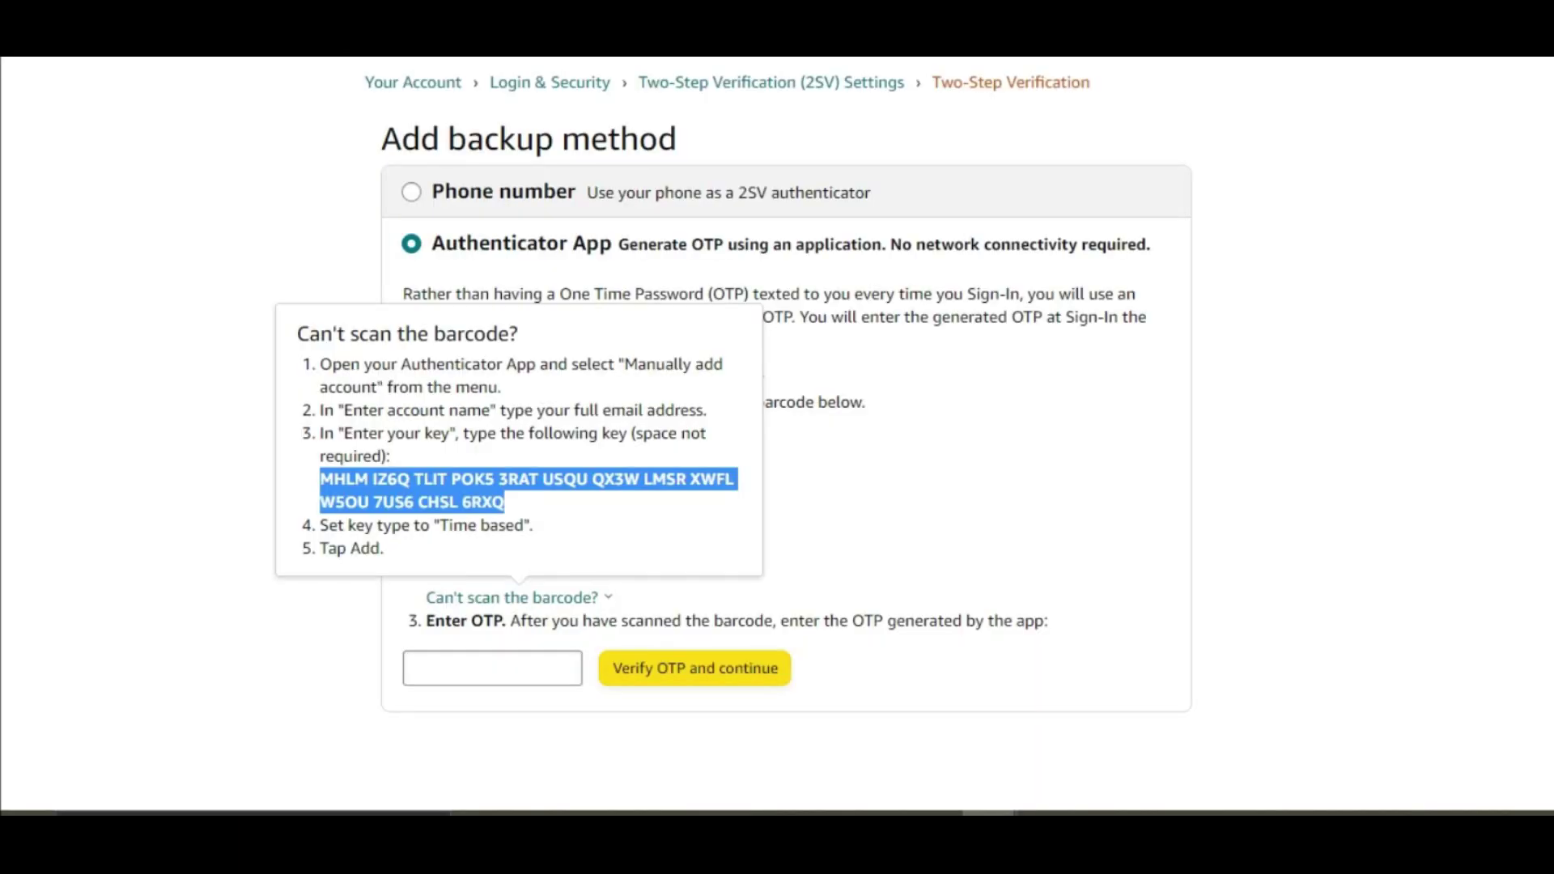
Step: Paste the generated code as the Seller Central OTP and verify it to enroll the app
key("Escape")
left_click(503, 662)
key("ctrl+v")
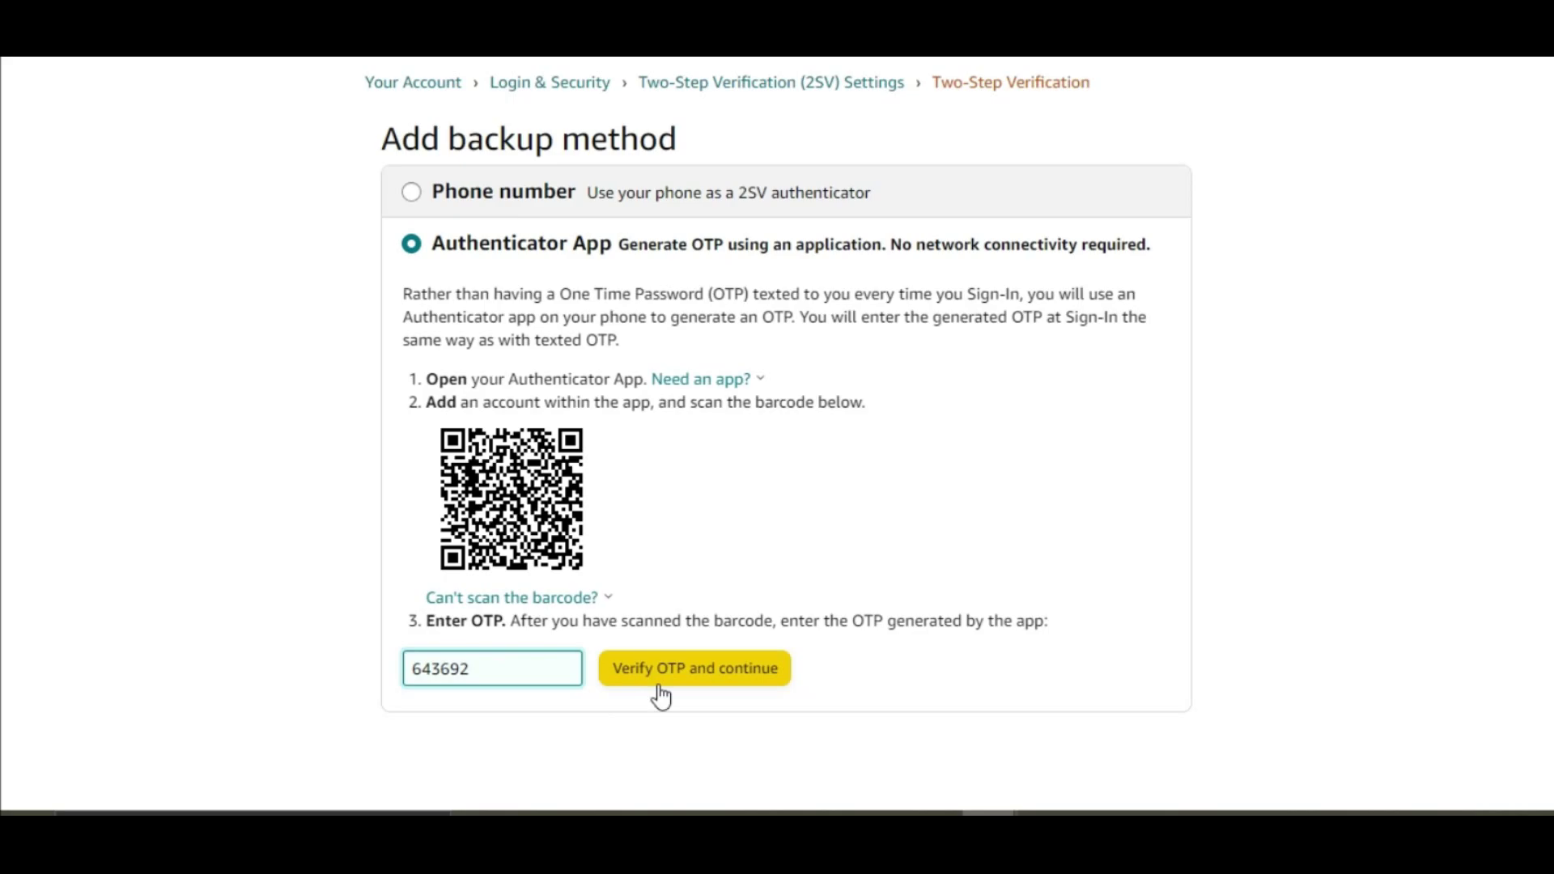
left_click(662, 695)
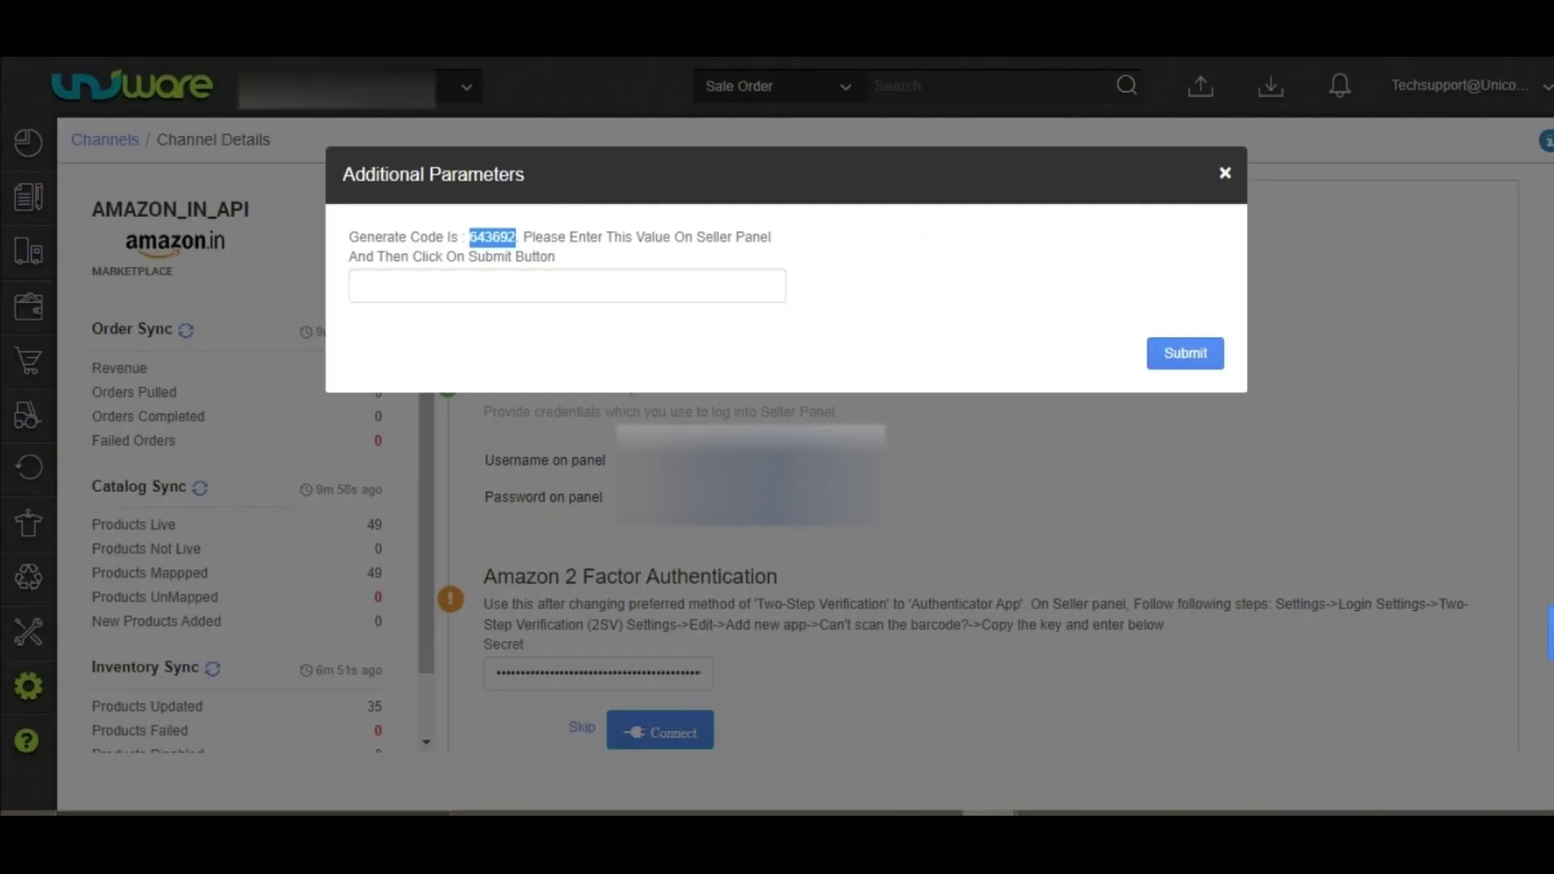
Step: Submit the generated code in Uniware's Additional Parameters dialog to finish connecting AMAZON_IN_API
left_click(1190, 362)
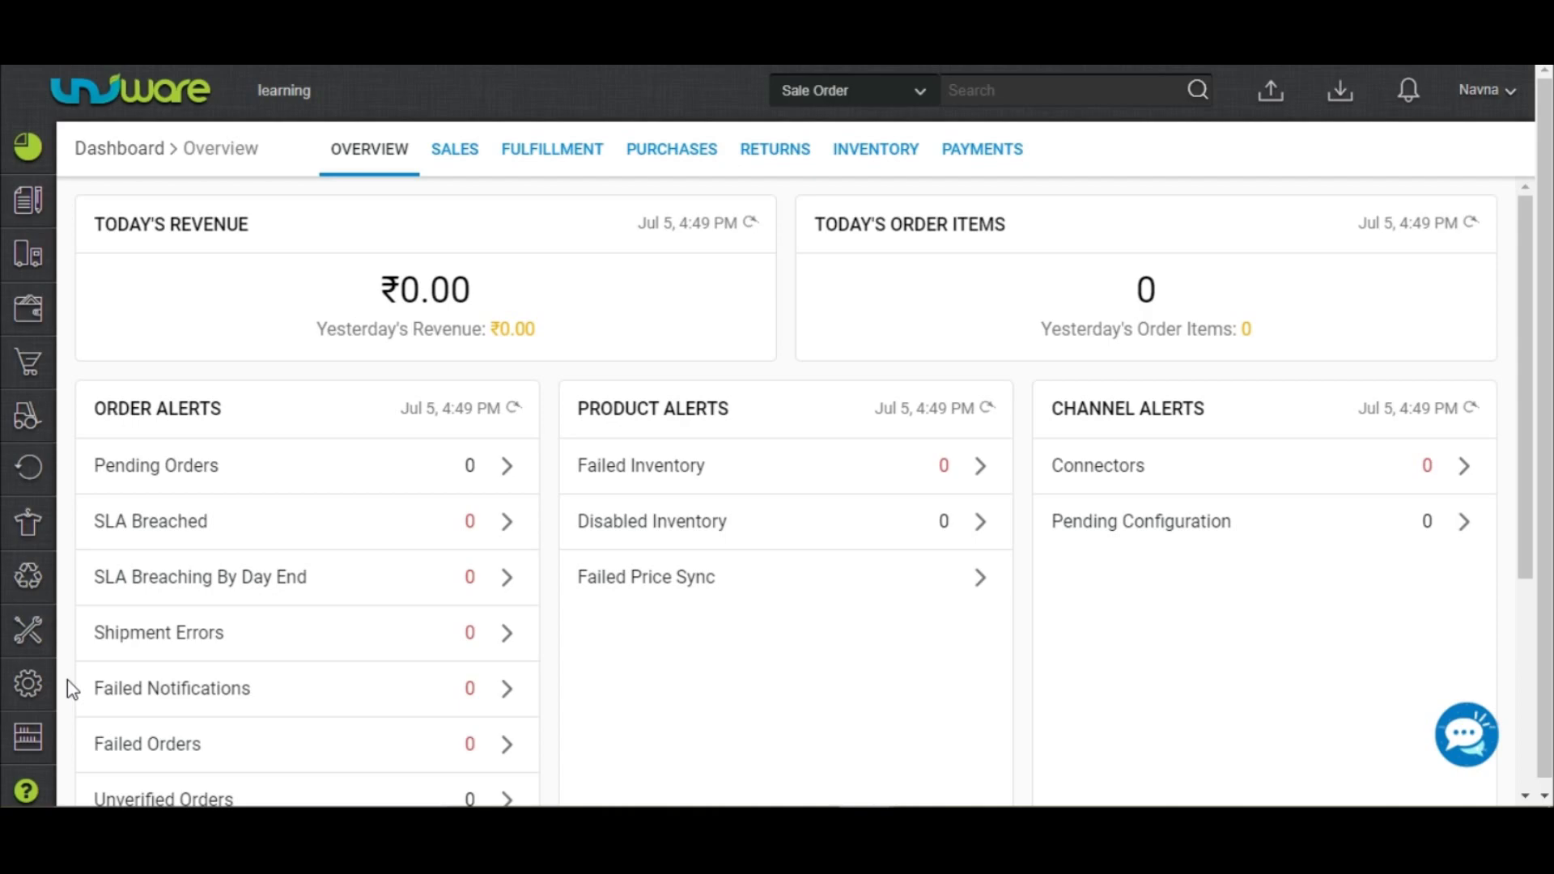
Step: Switch the AMAZON_IN_API channel's Inventory Sync toggle to ON
mouse_move(52, 687)
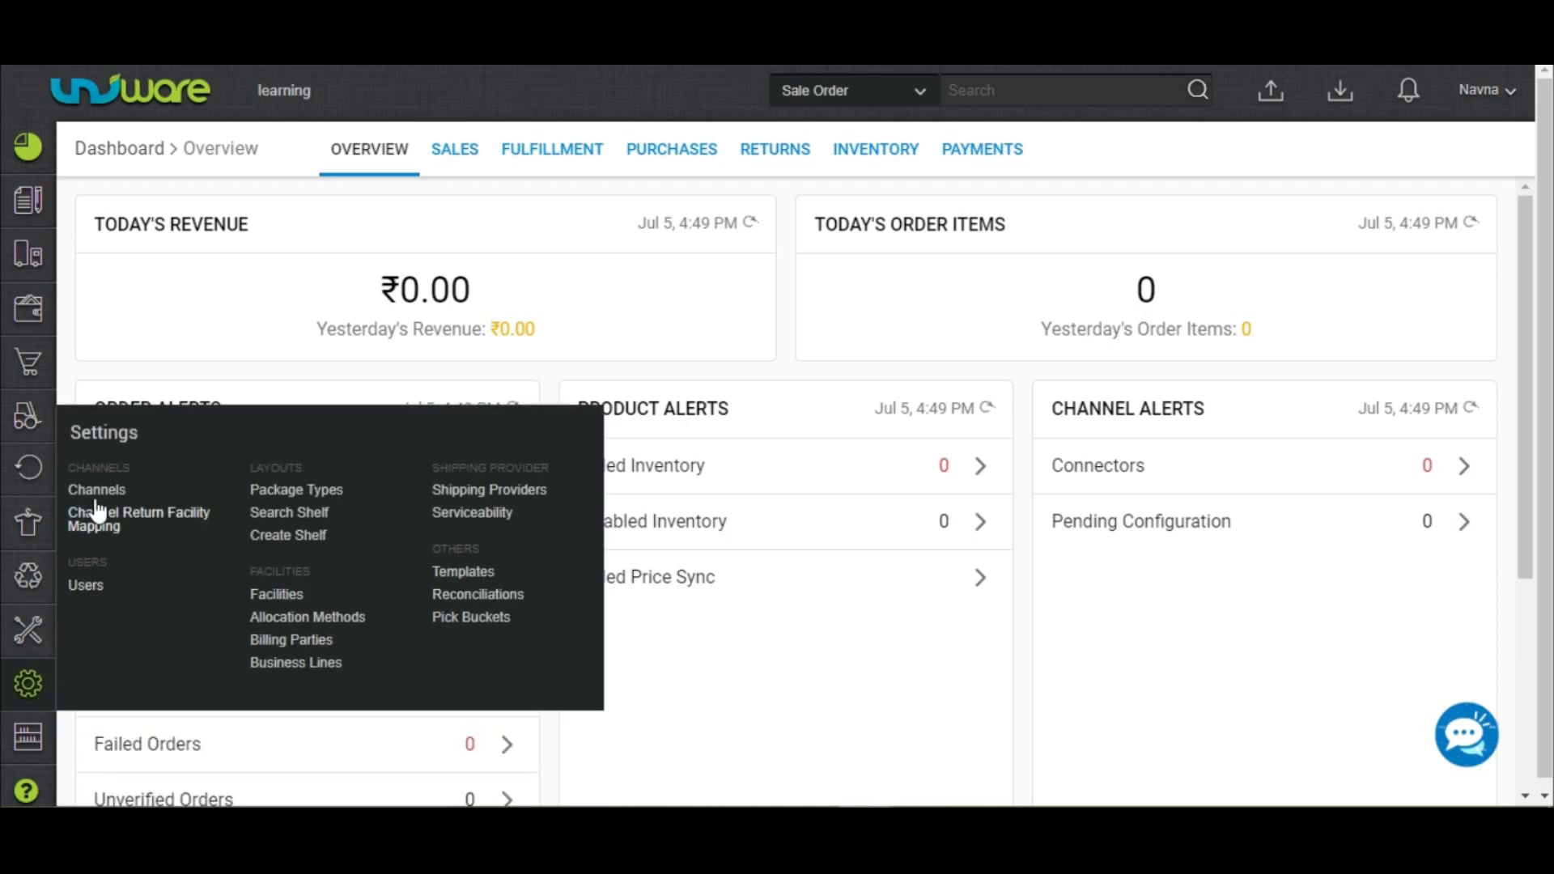
left_click(97, 491)
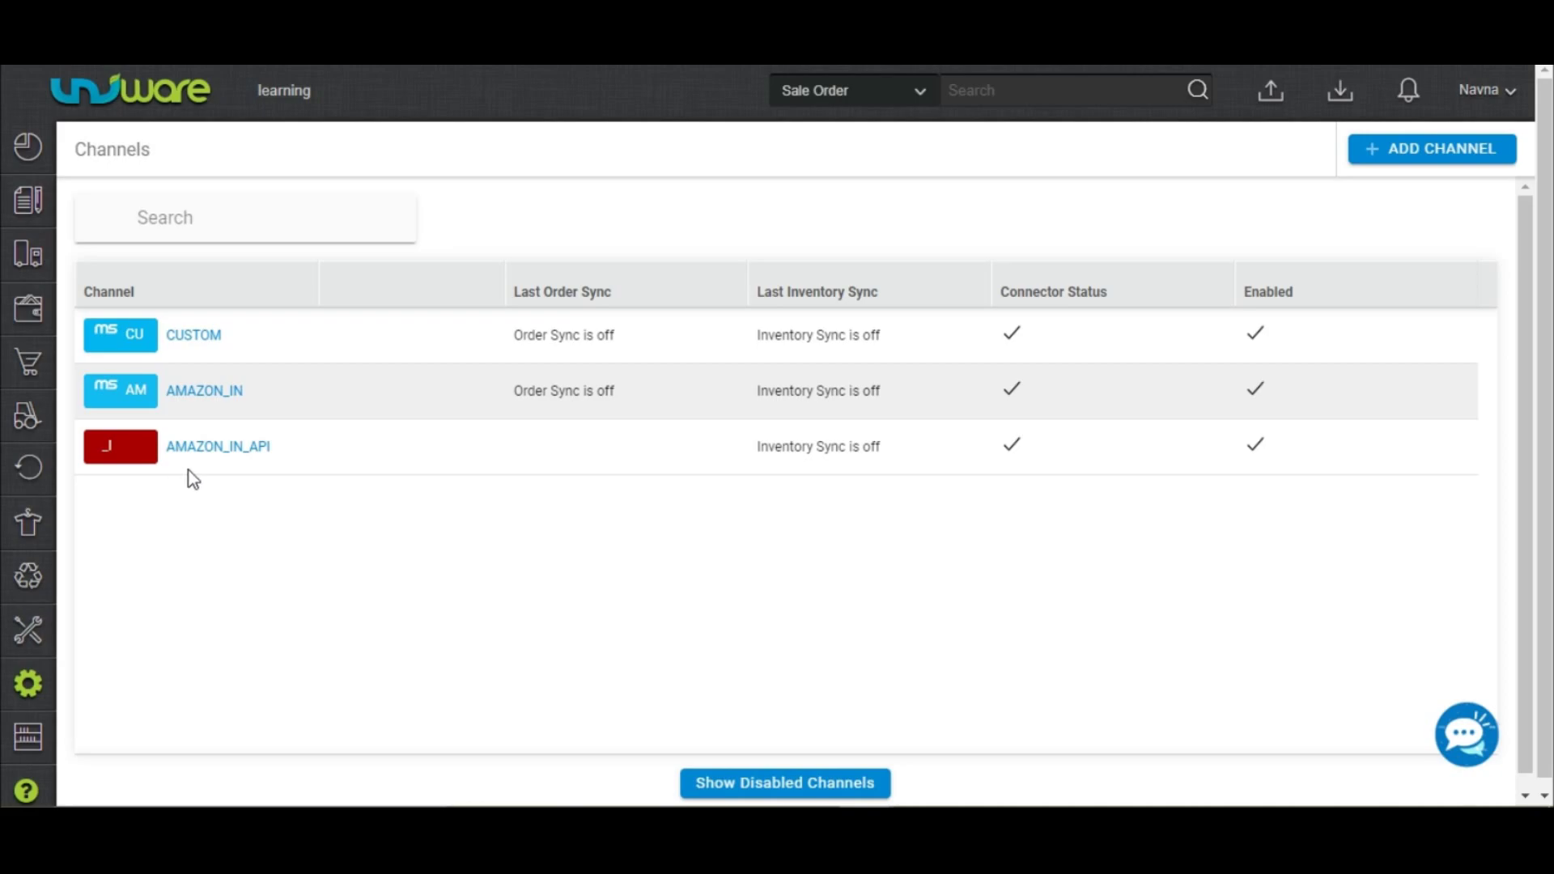
left_click(225, 456)
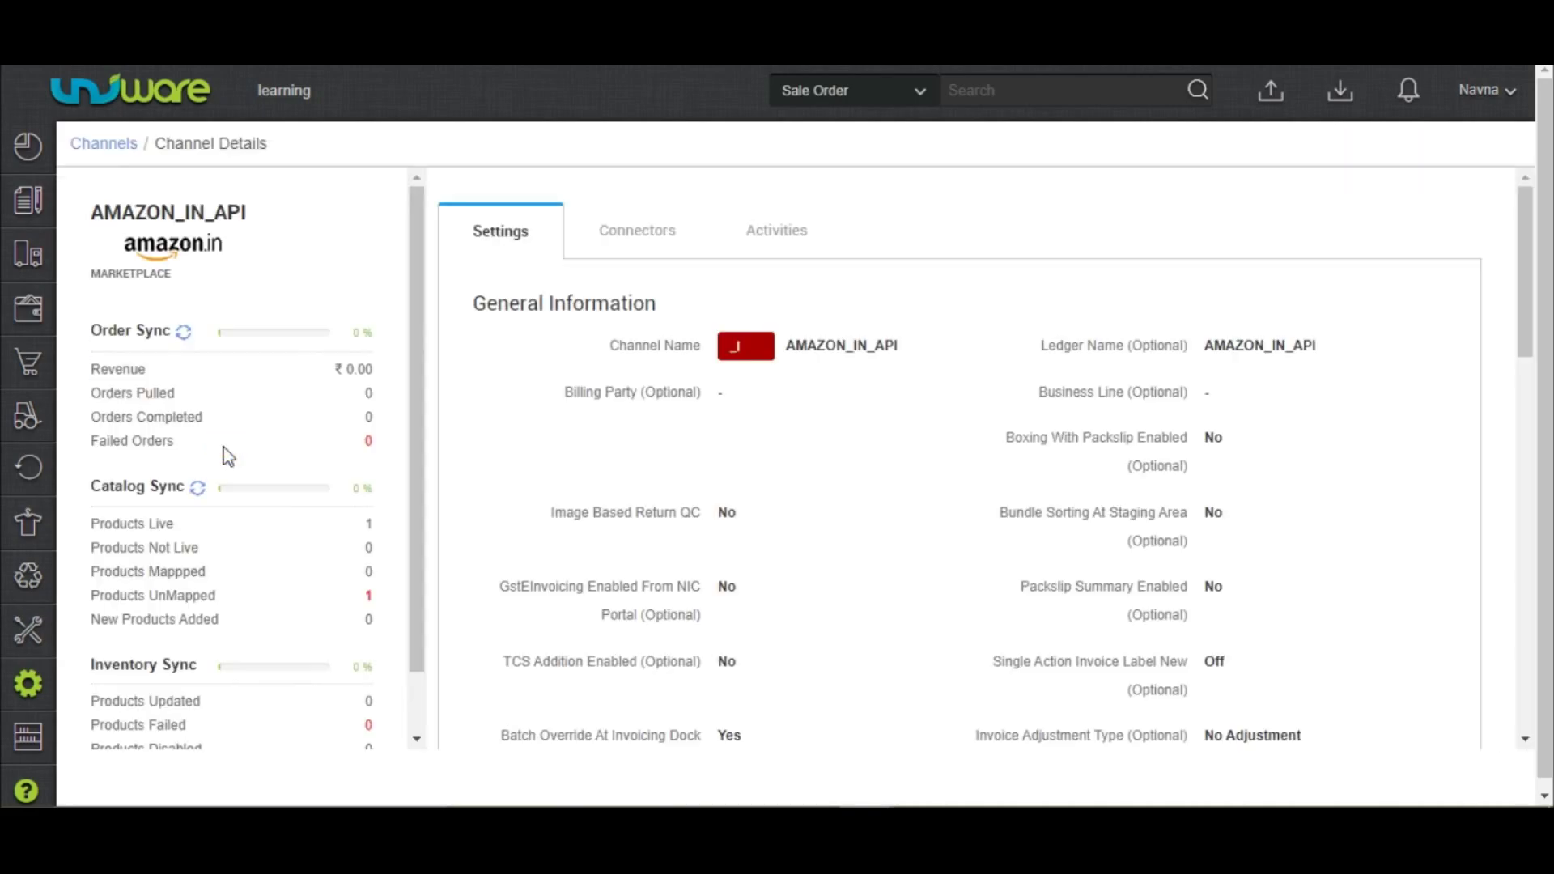
left_click(1523, 255)
left_click_drag(1524, 255, 1545, 534)
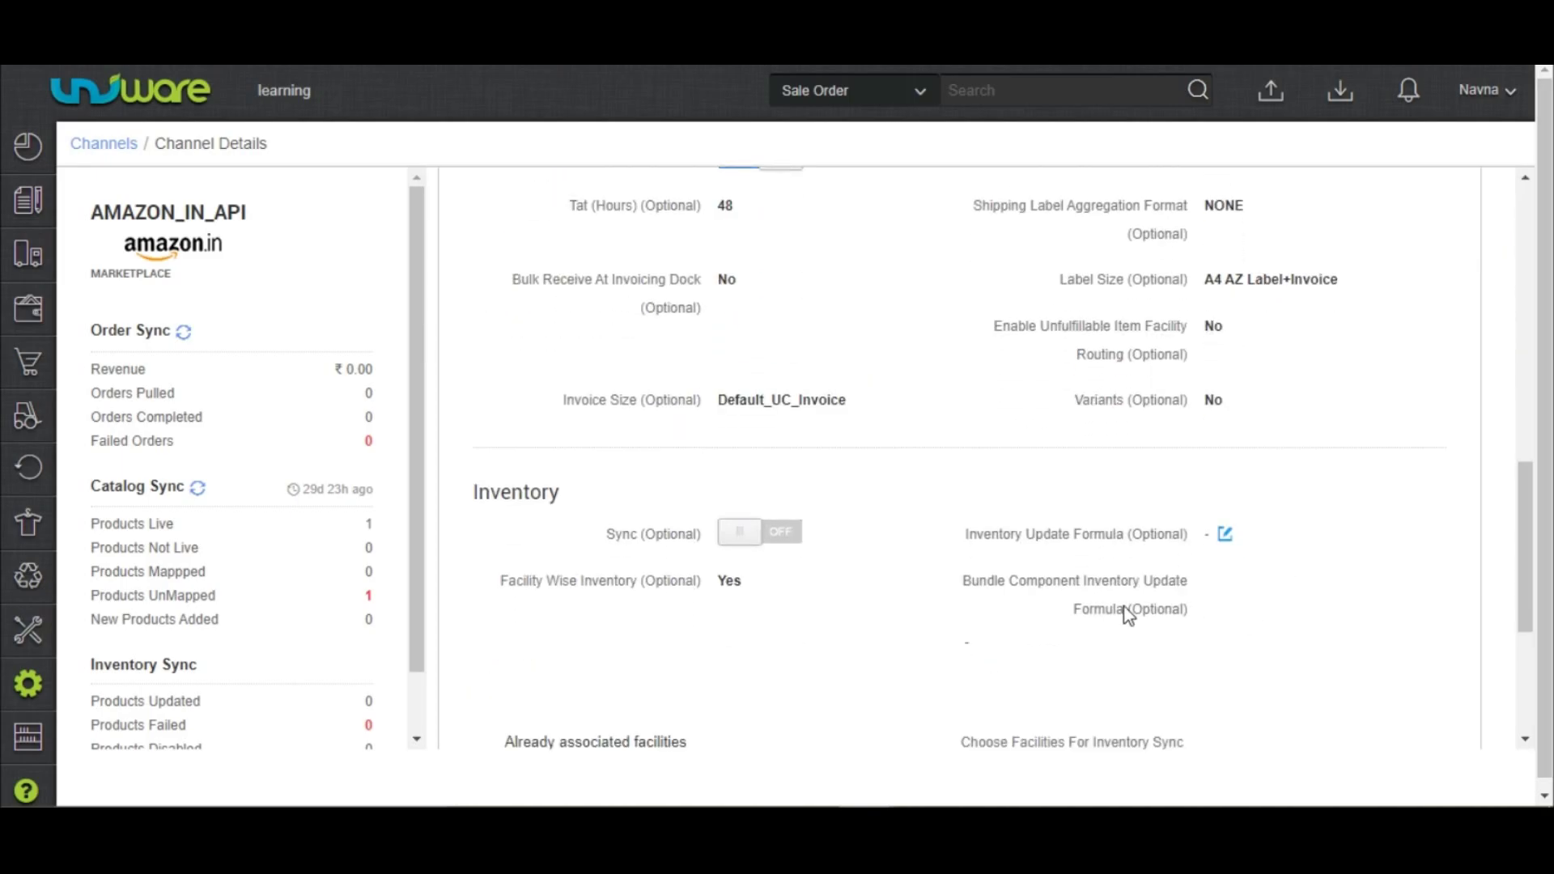
left_click(752, 550)
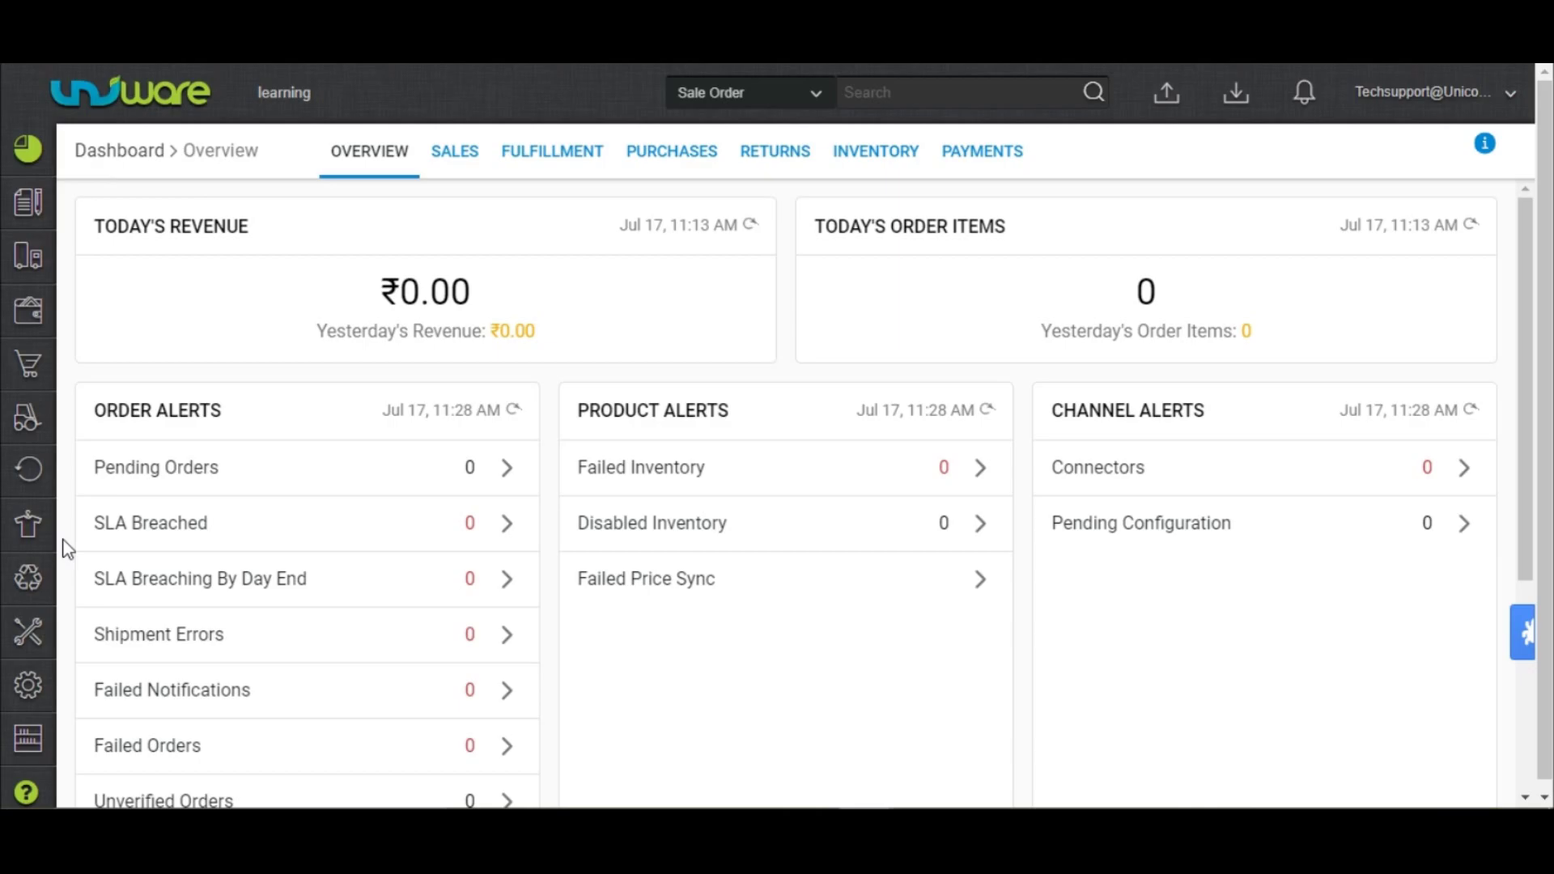
Step: Re-enable sync for the TESTSHIV1 JV LUKER 12W LED Bulb listing and check SYNC ENABLED
mouse_move(52, 537)
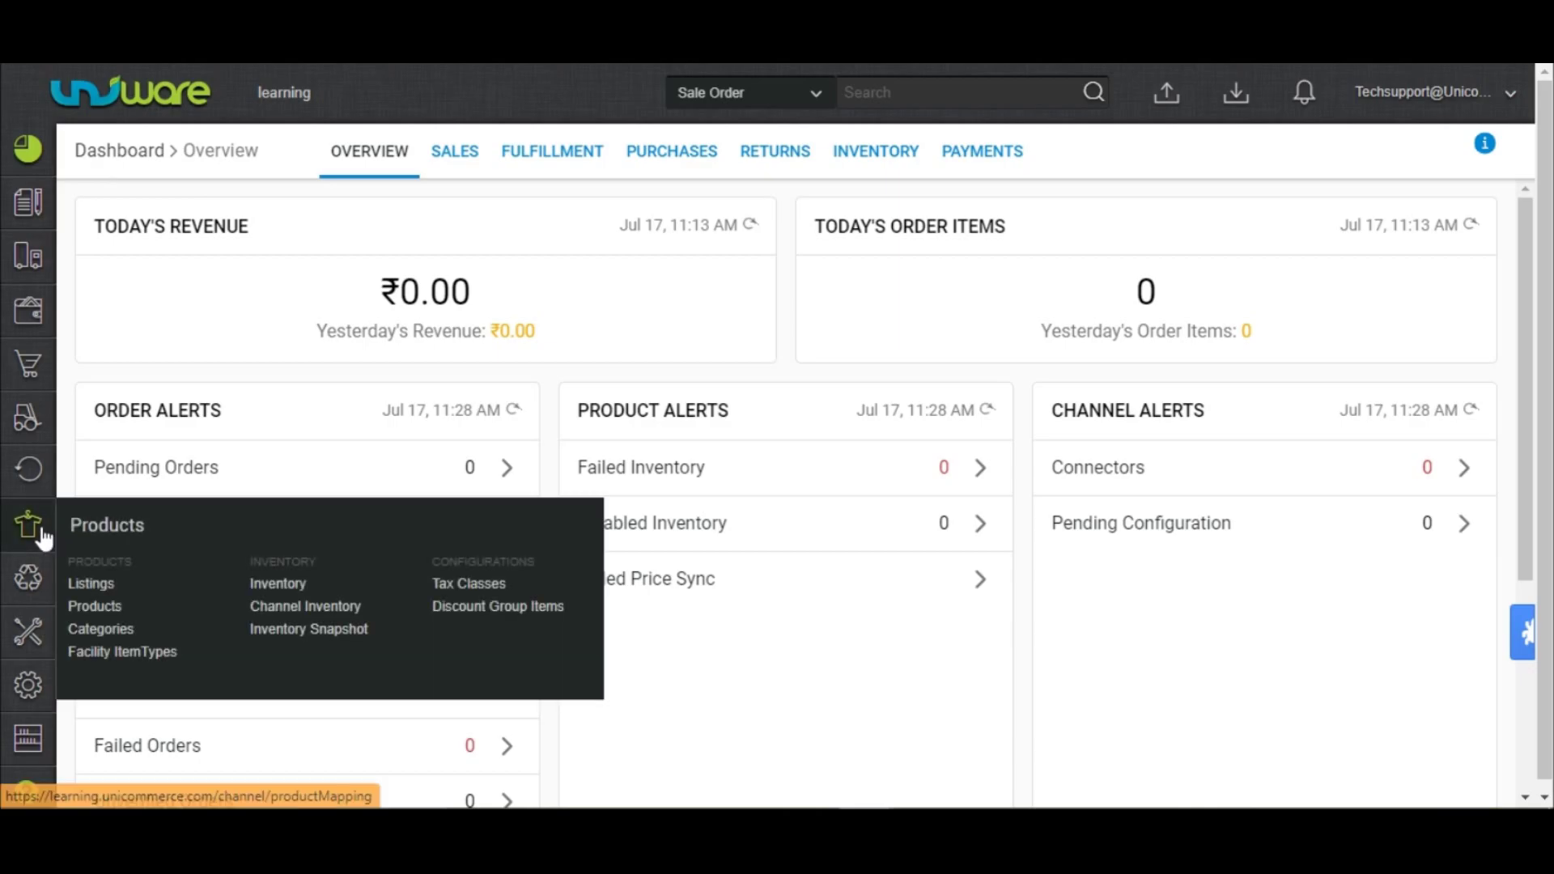
left_click(98, 586)
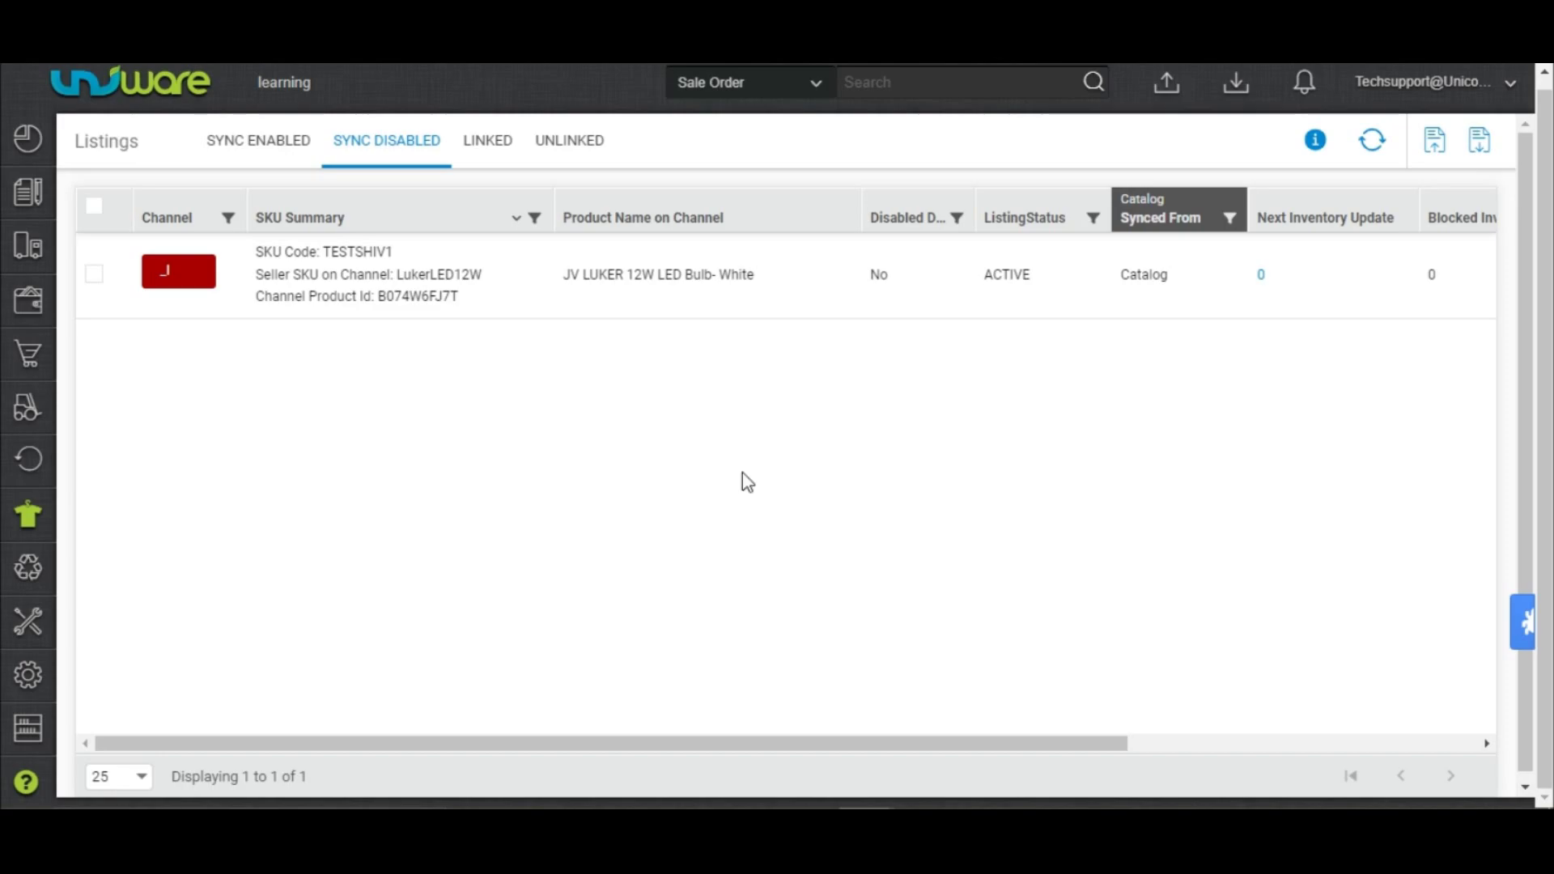
left_click(96, 277)
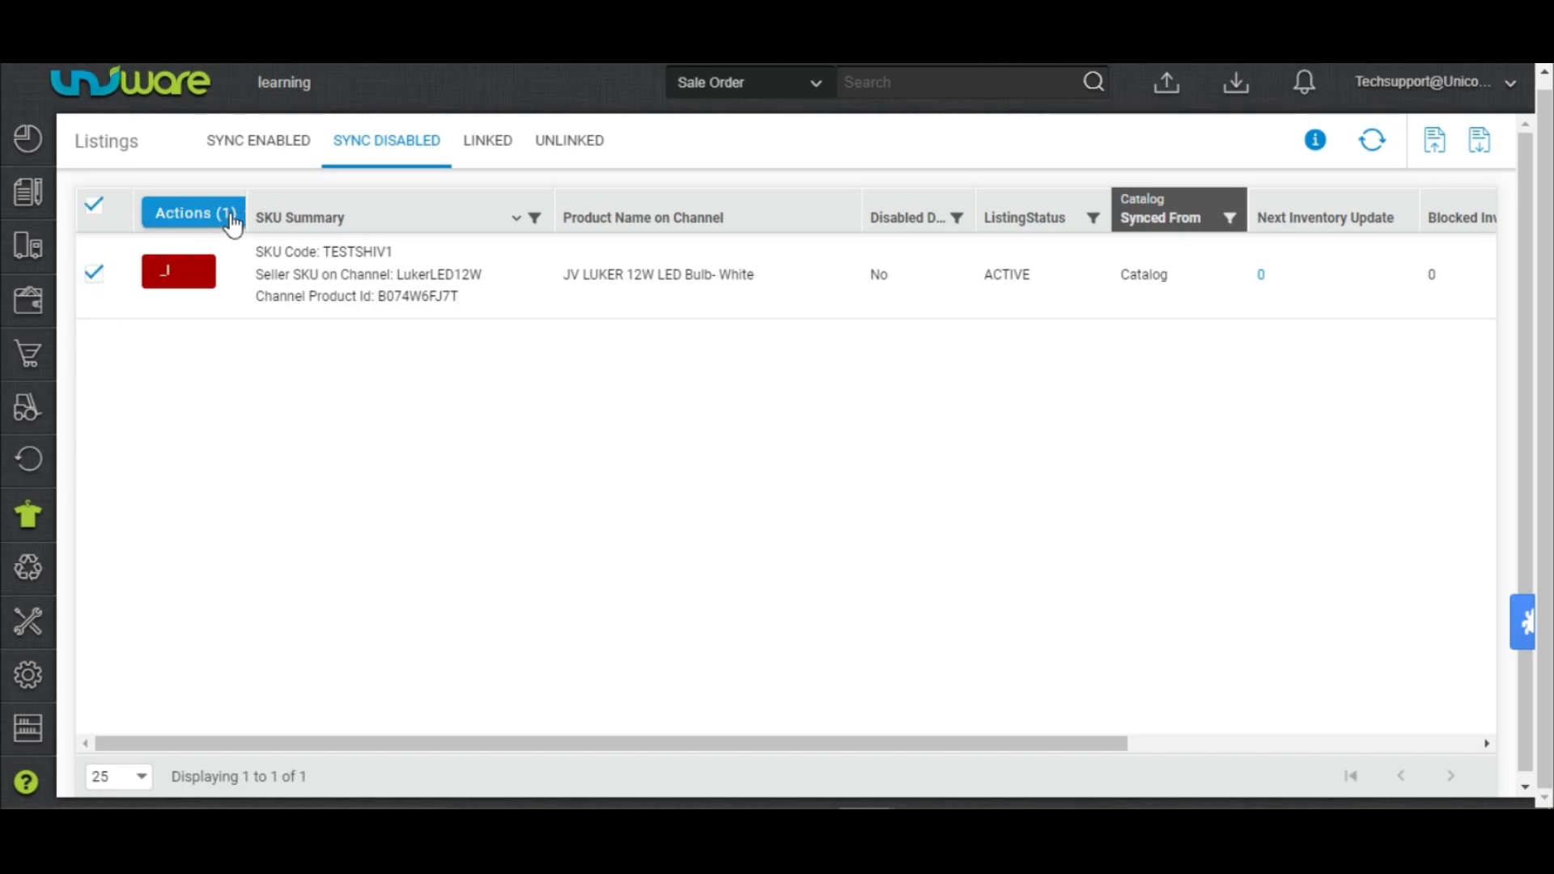
left_click(232, 217)
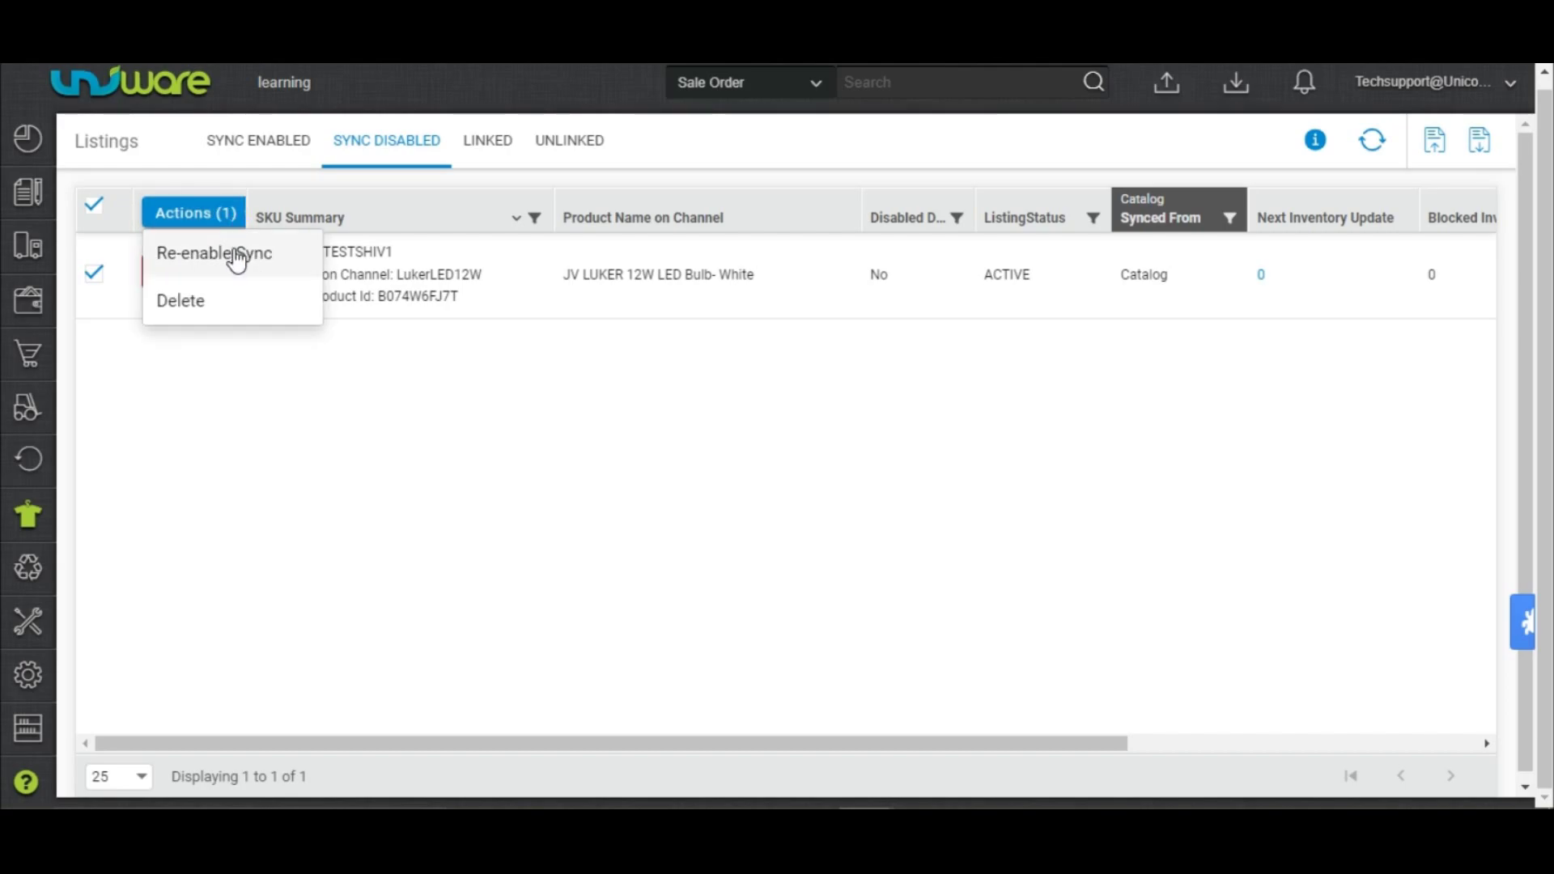
left_click(233, 251)
left_click(260, 151)
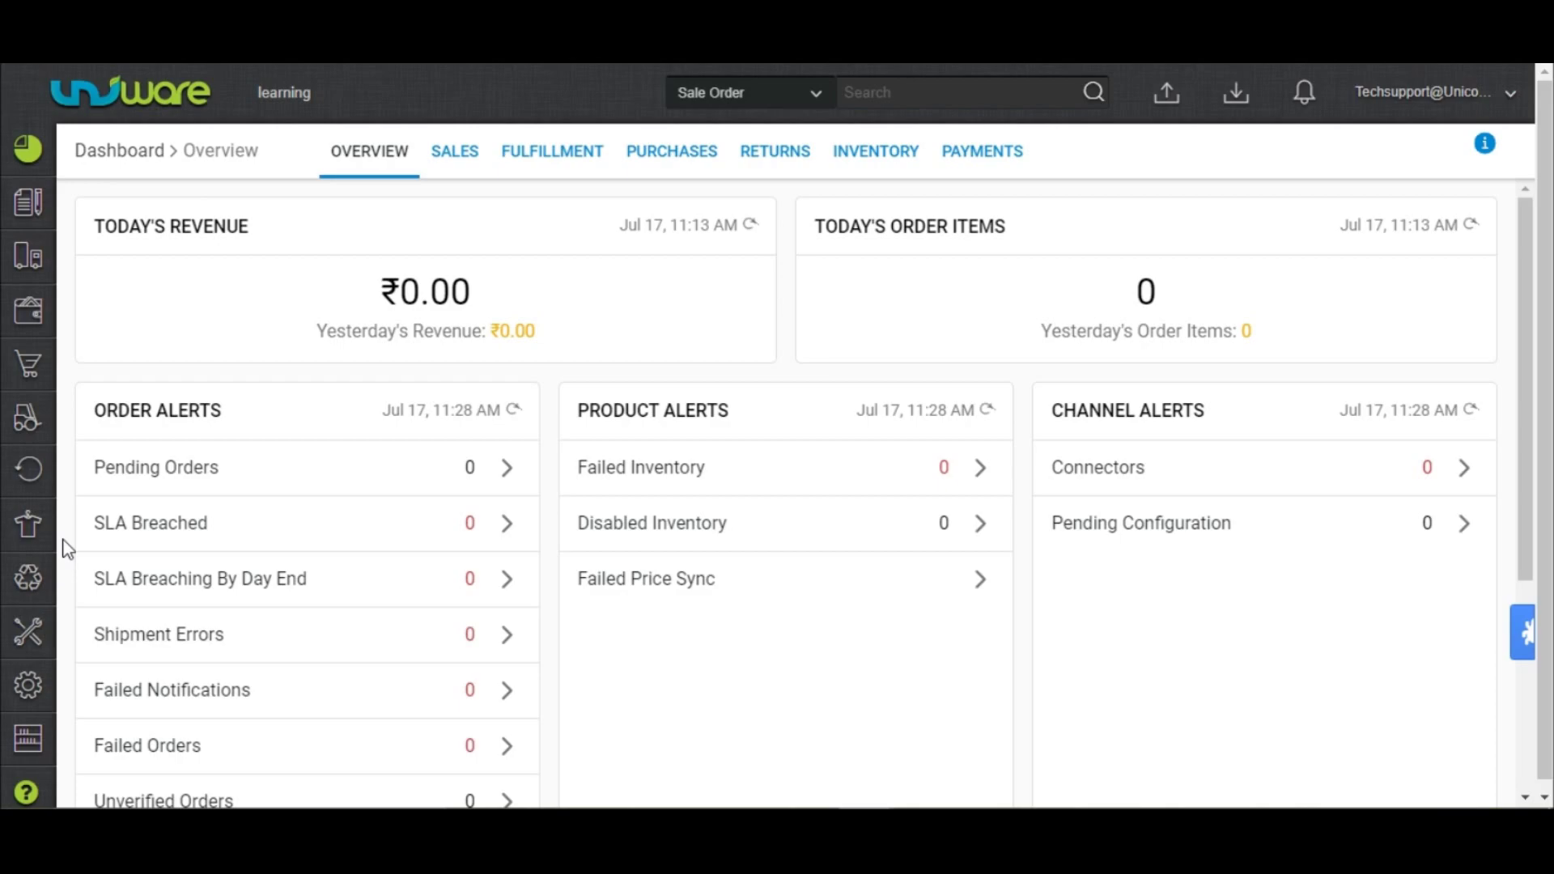
scroll(72, 522, "down", 1)
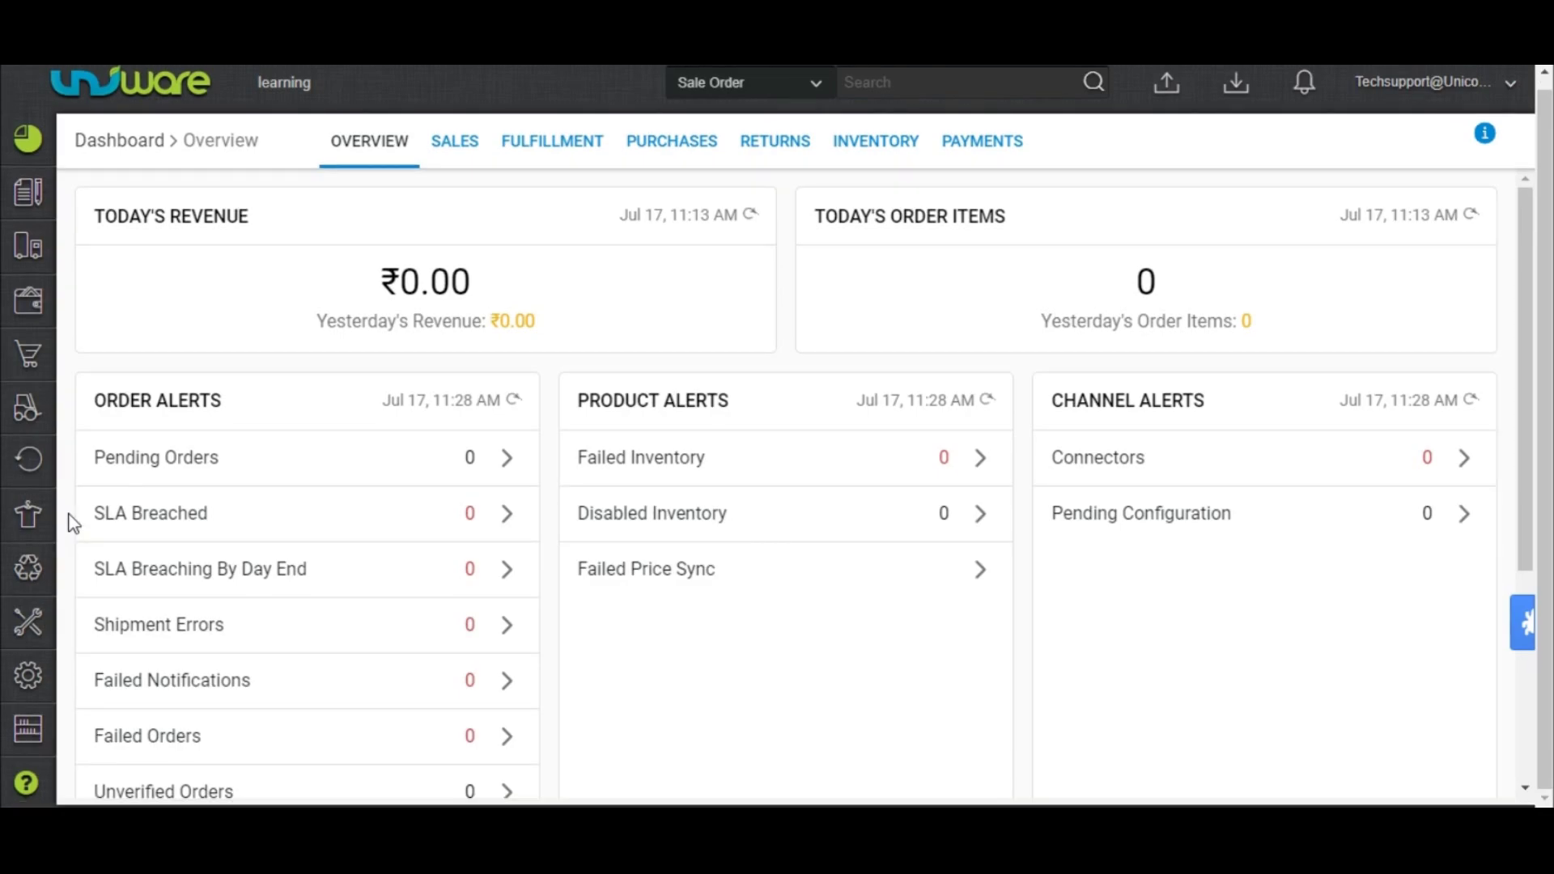
mouse_move(29, 518)
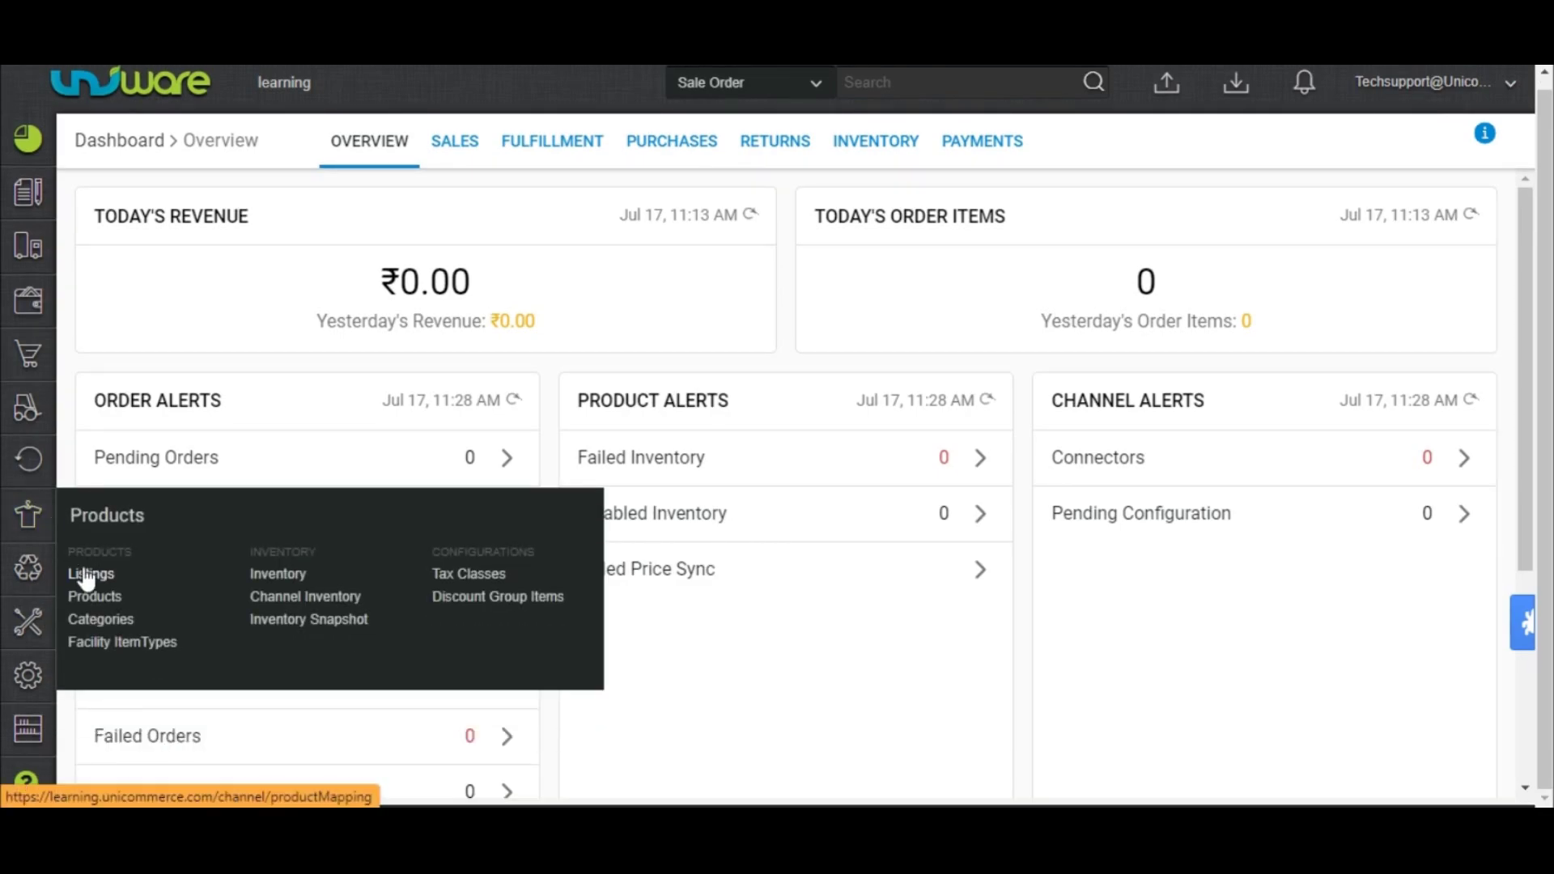
left_click(92, 575)
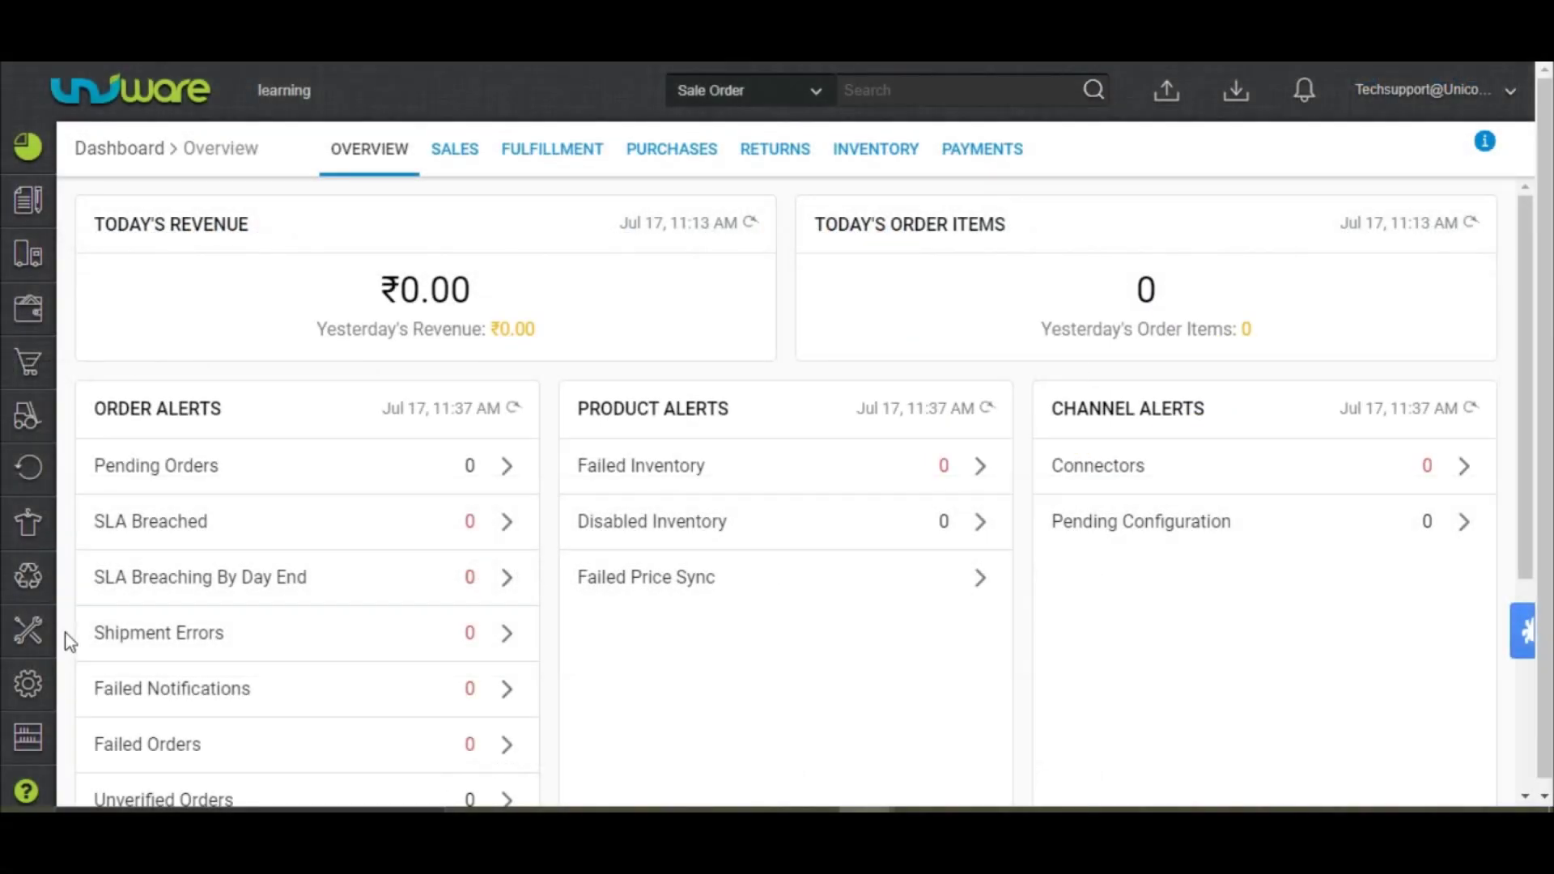
Step: Download the Channel Item Type import's CSV template and open it in Excel
mouse_move(41, 639)
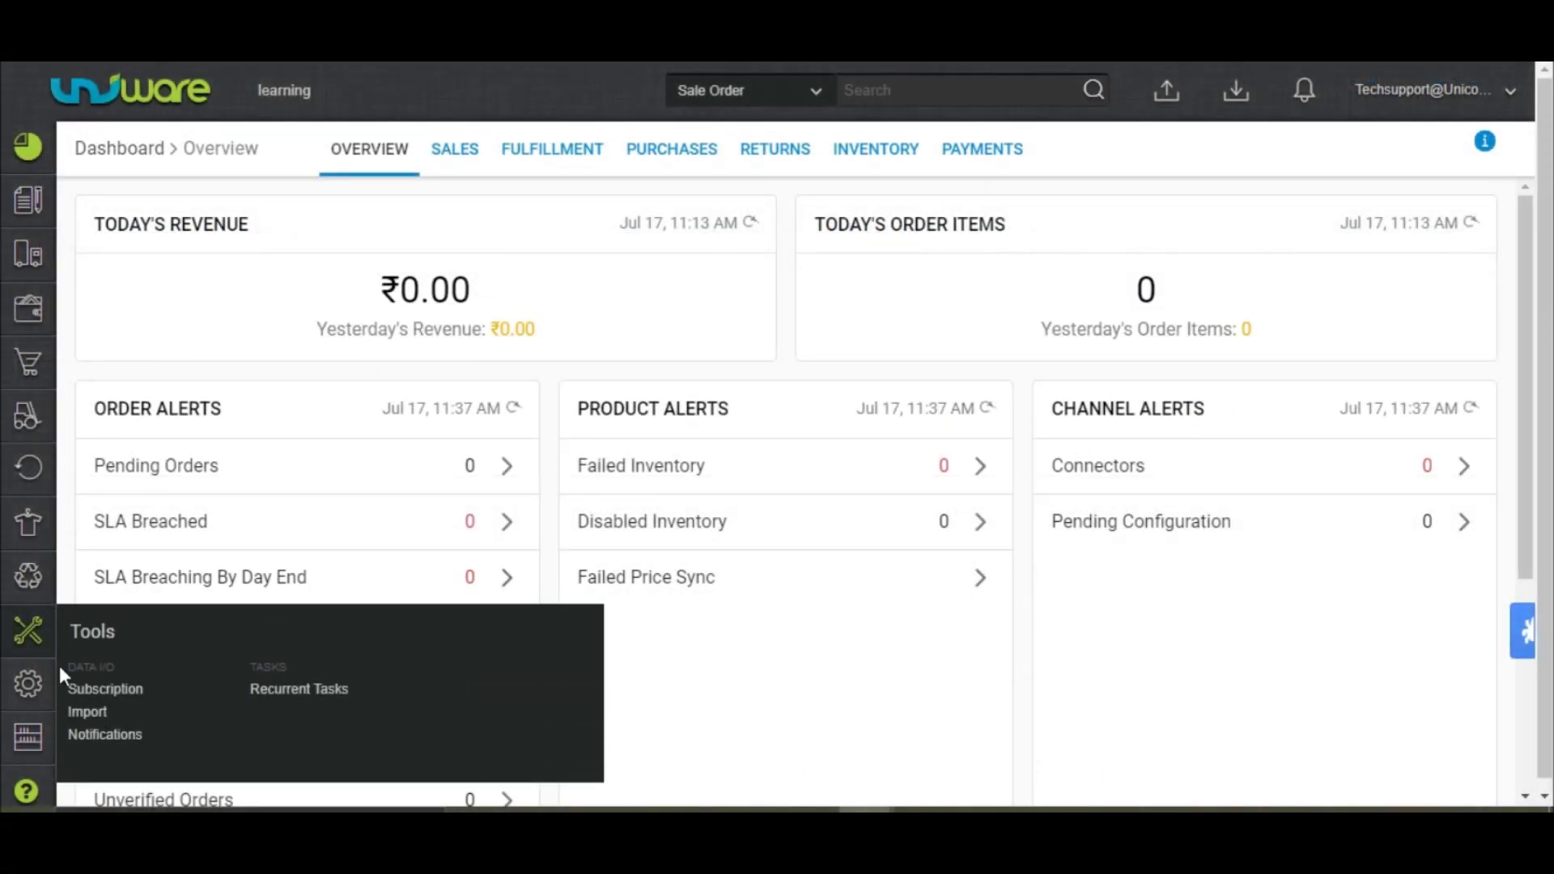
left_click(85, 709)
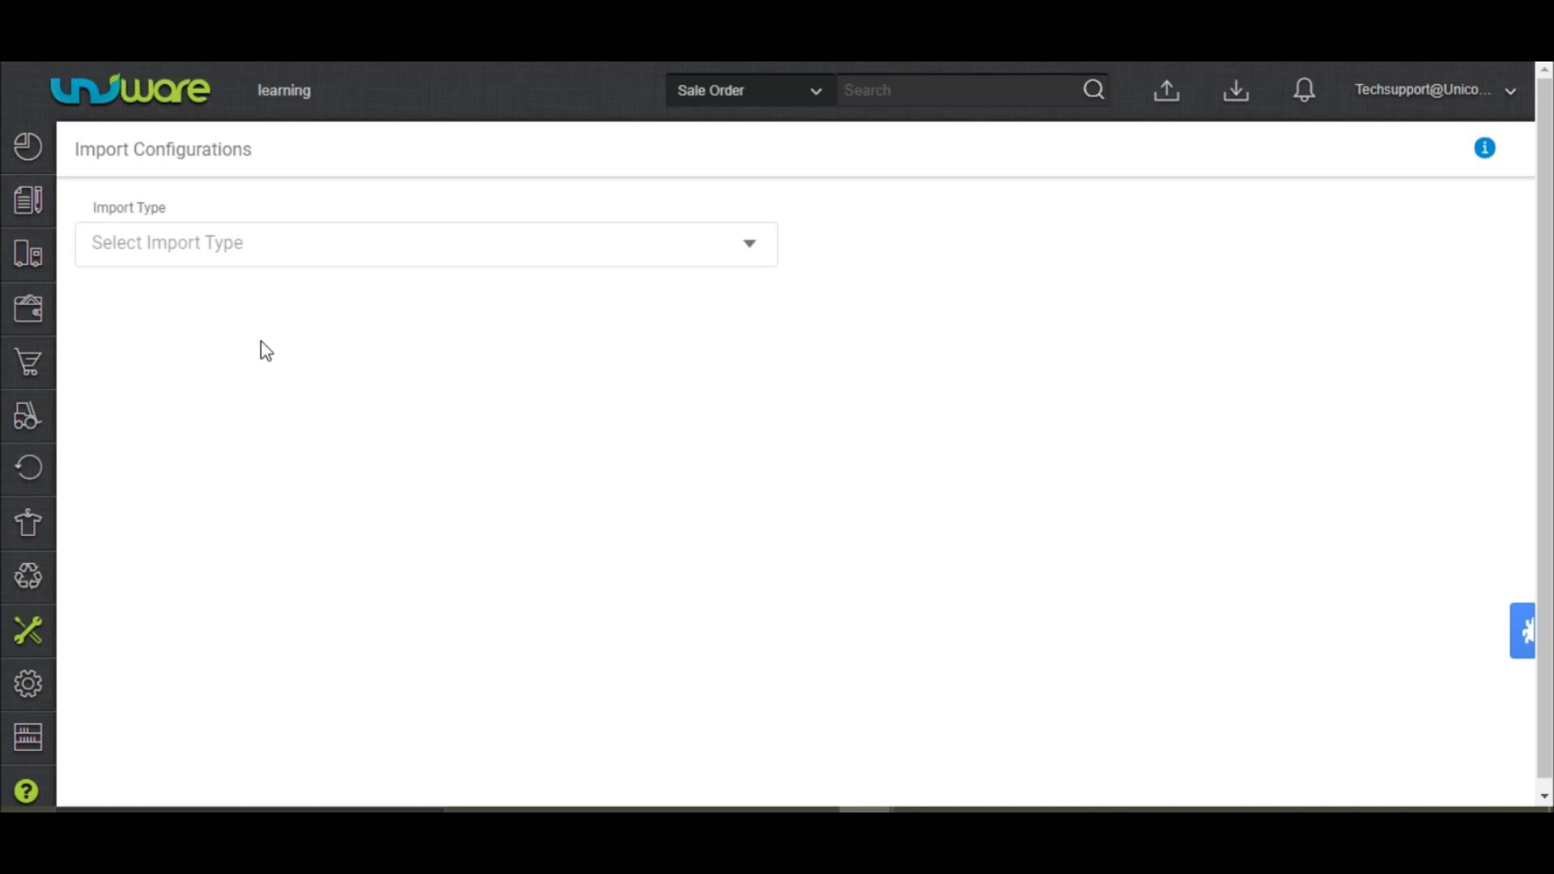
left_click(310, 241)
type("cha")
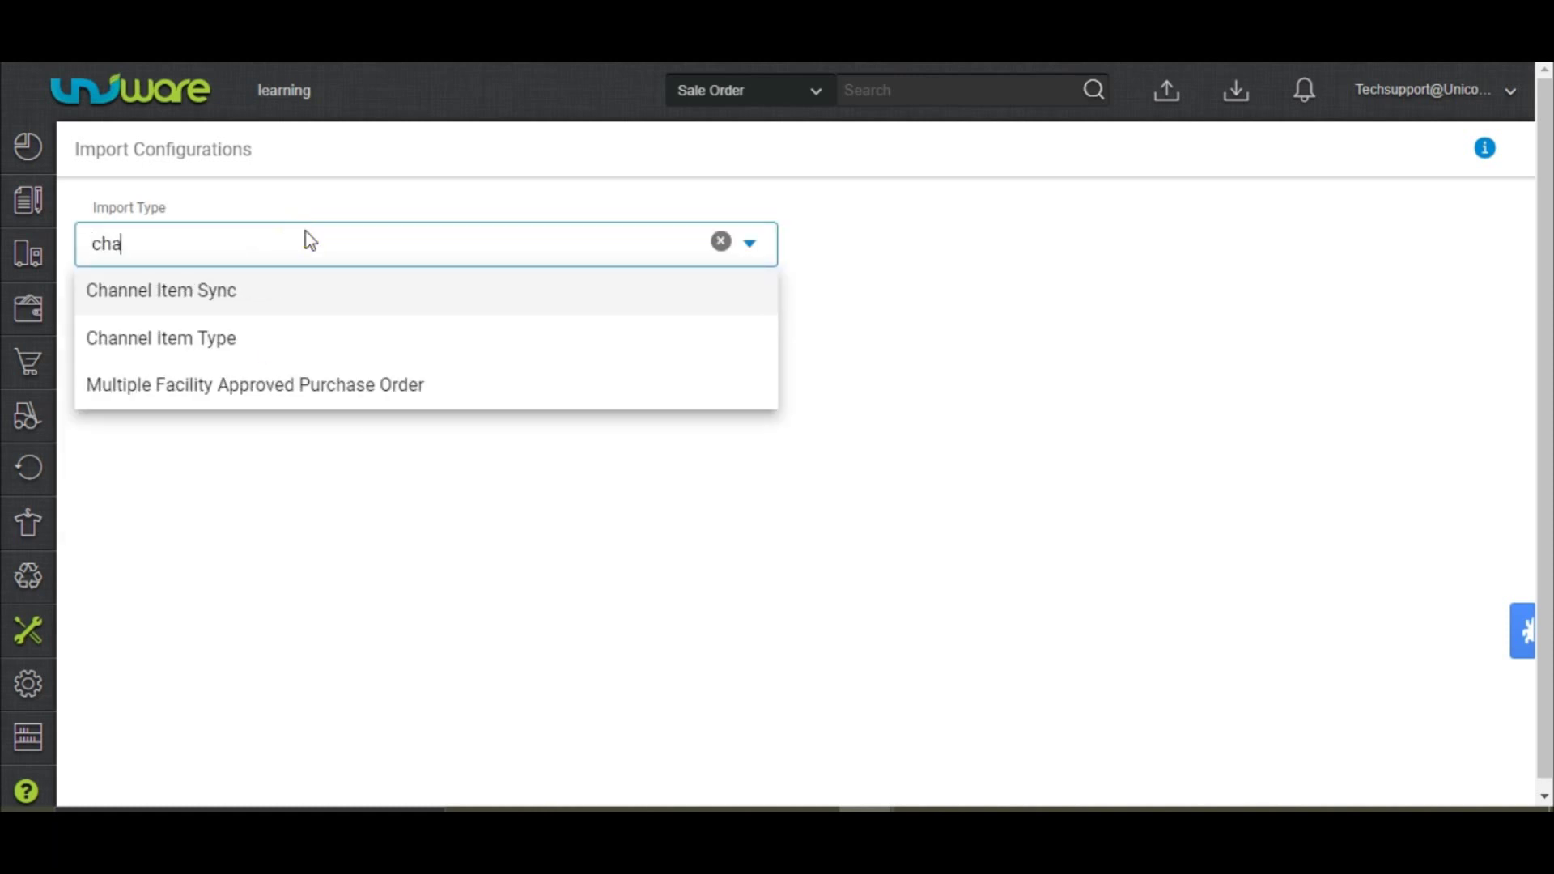
type("nnel")
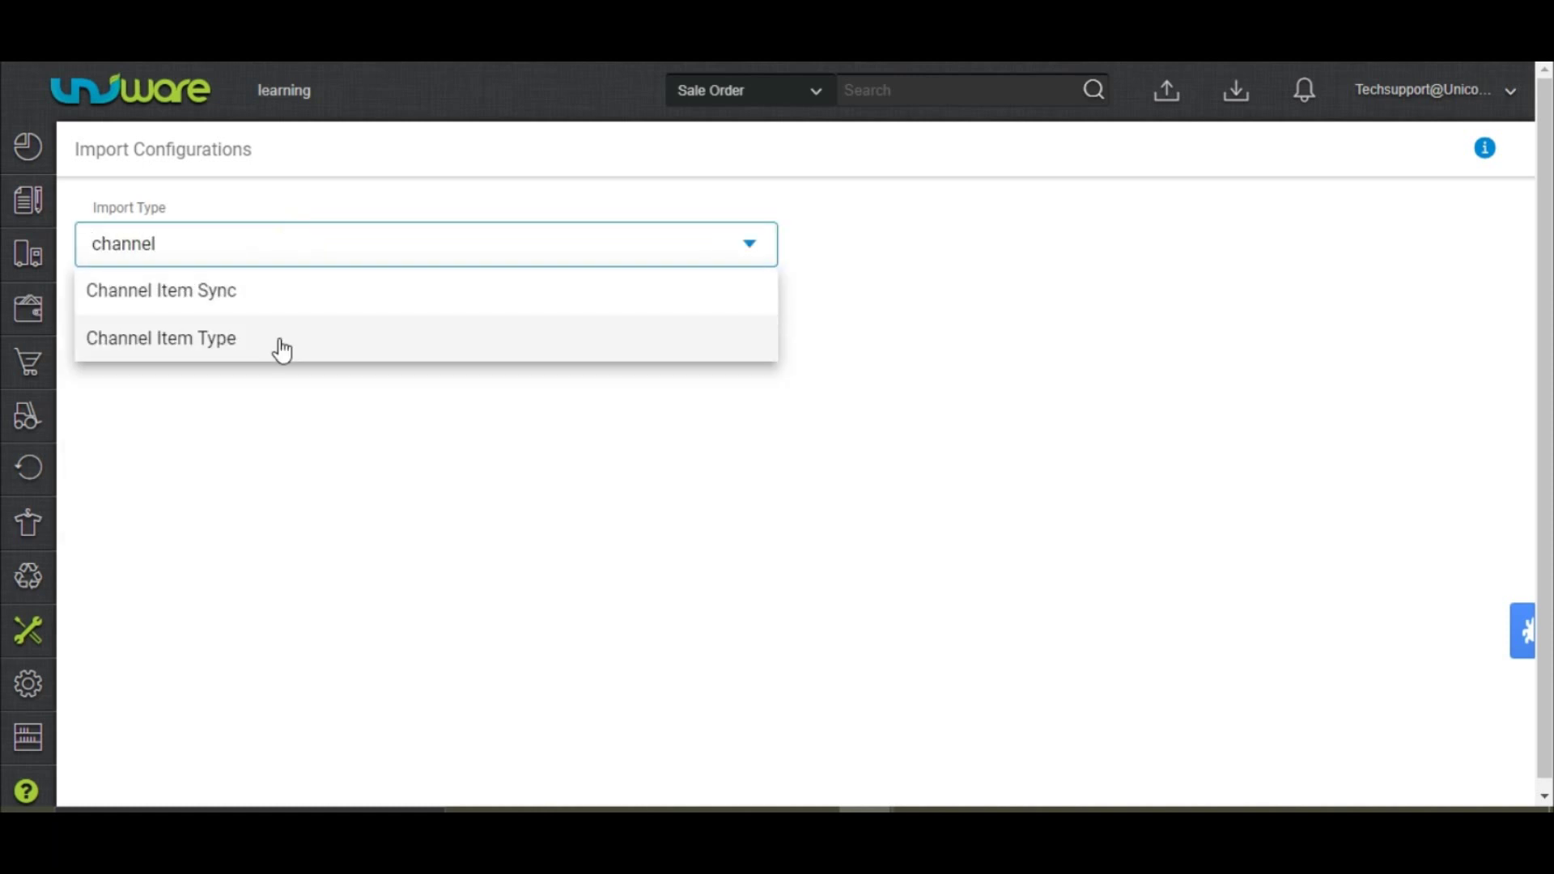
left_click(278, 340)
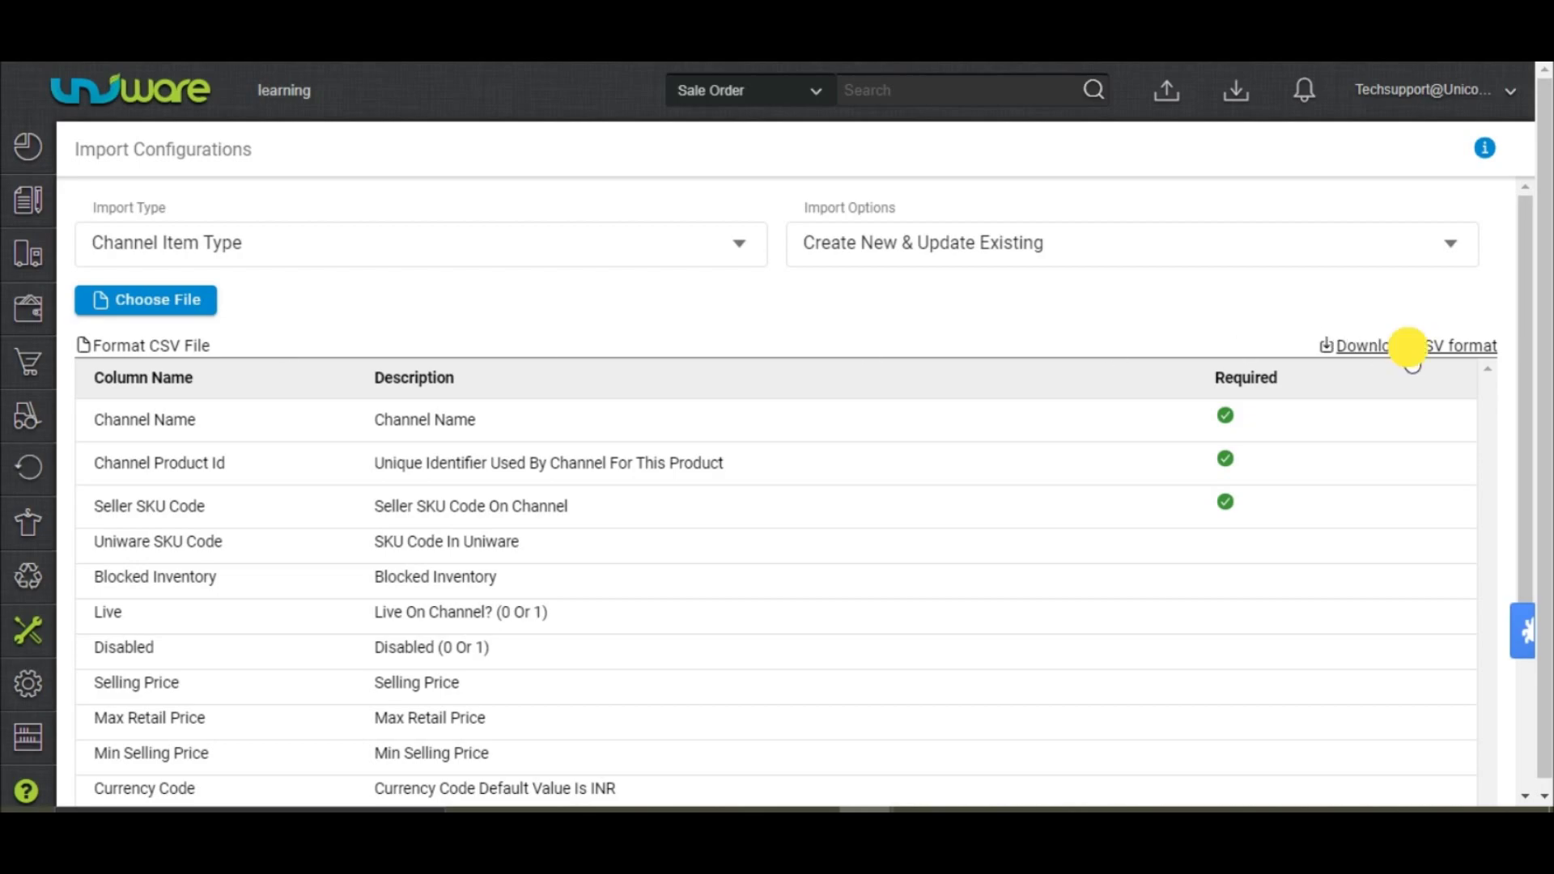
left_click(1407, 350)
left_click(138, 791)
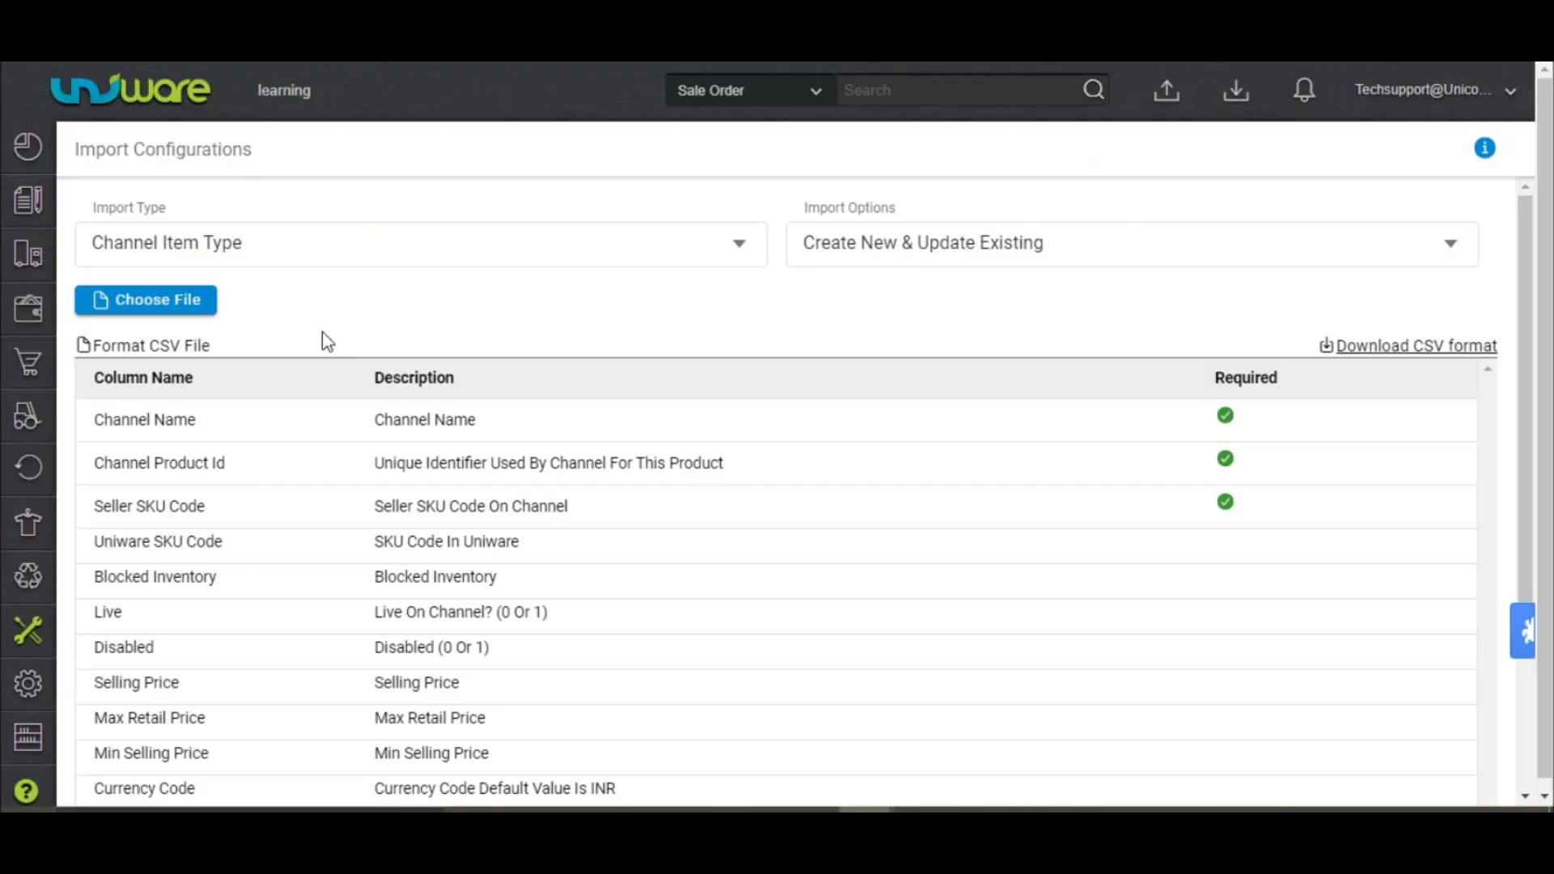
Step: Import Channel Item Type.csv, then check in Listings that TESTSHIV1 shows Manually Disabled false
left_click(186, 306)
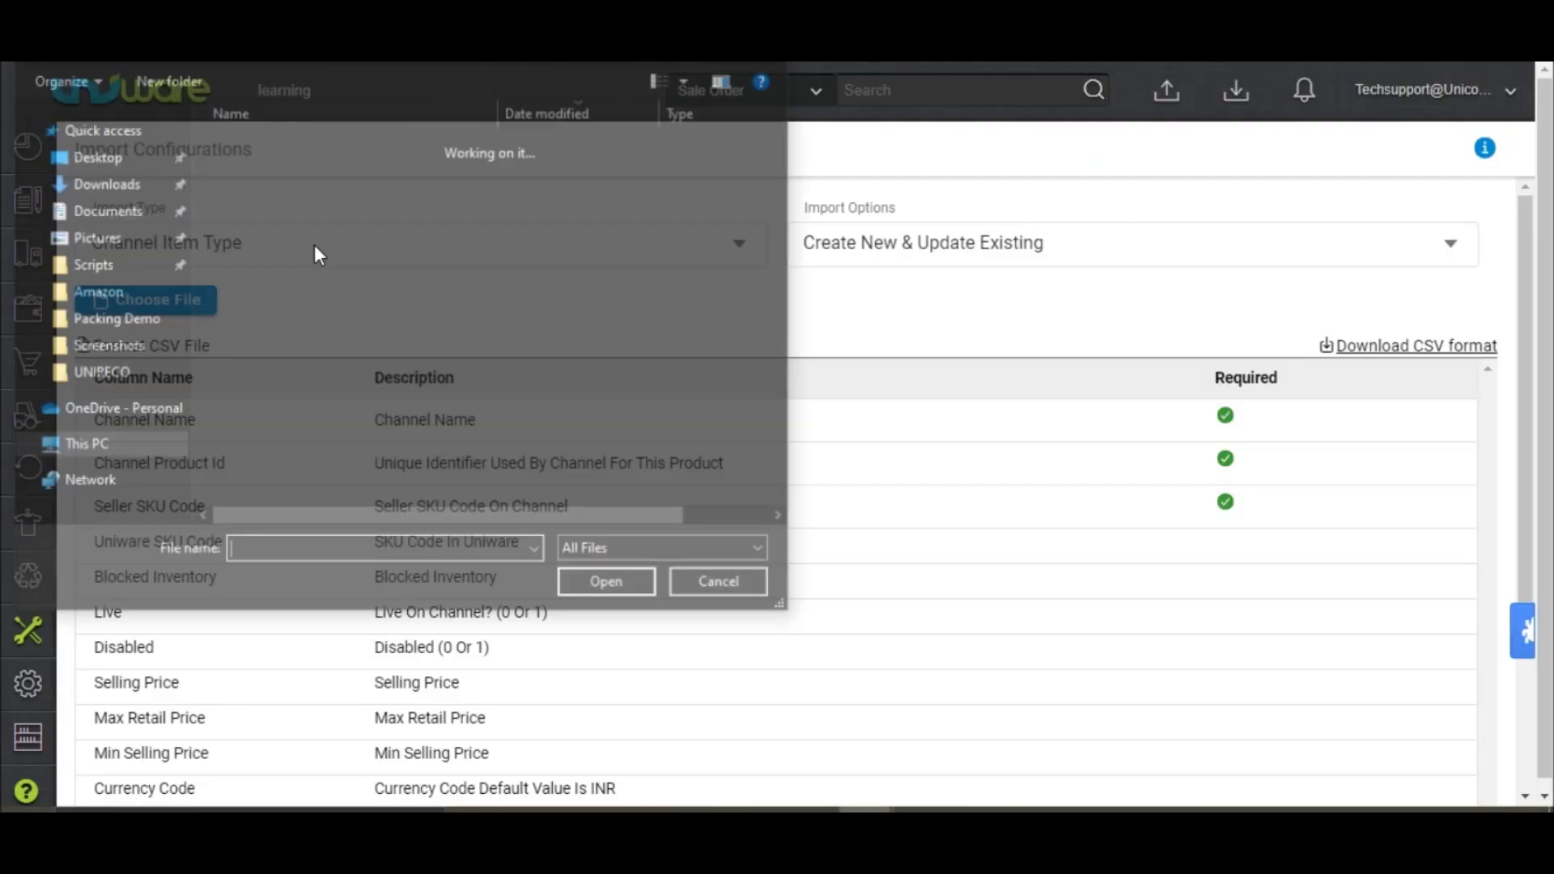
double_click(305, 174)
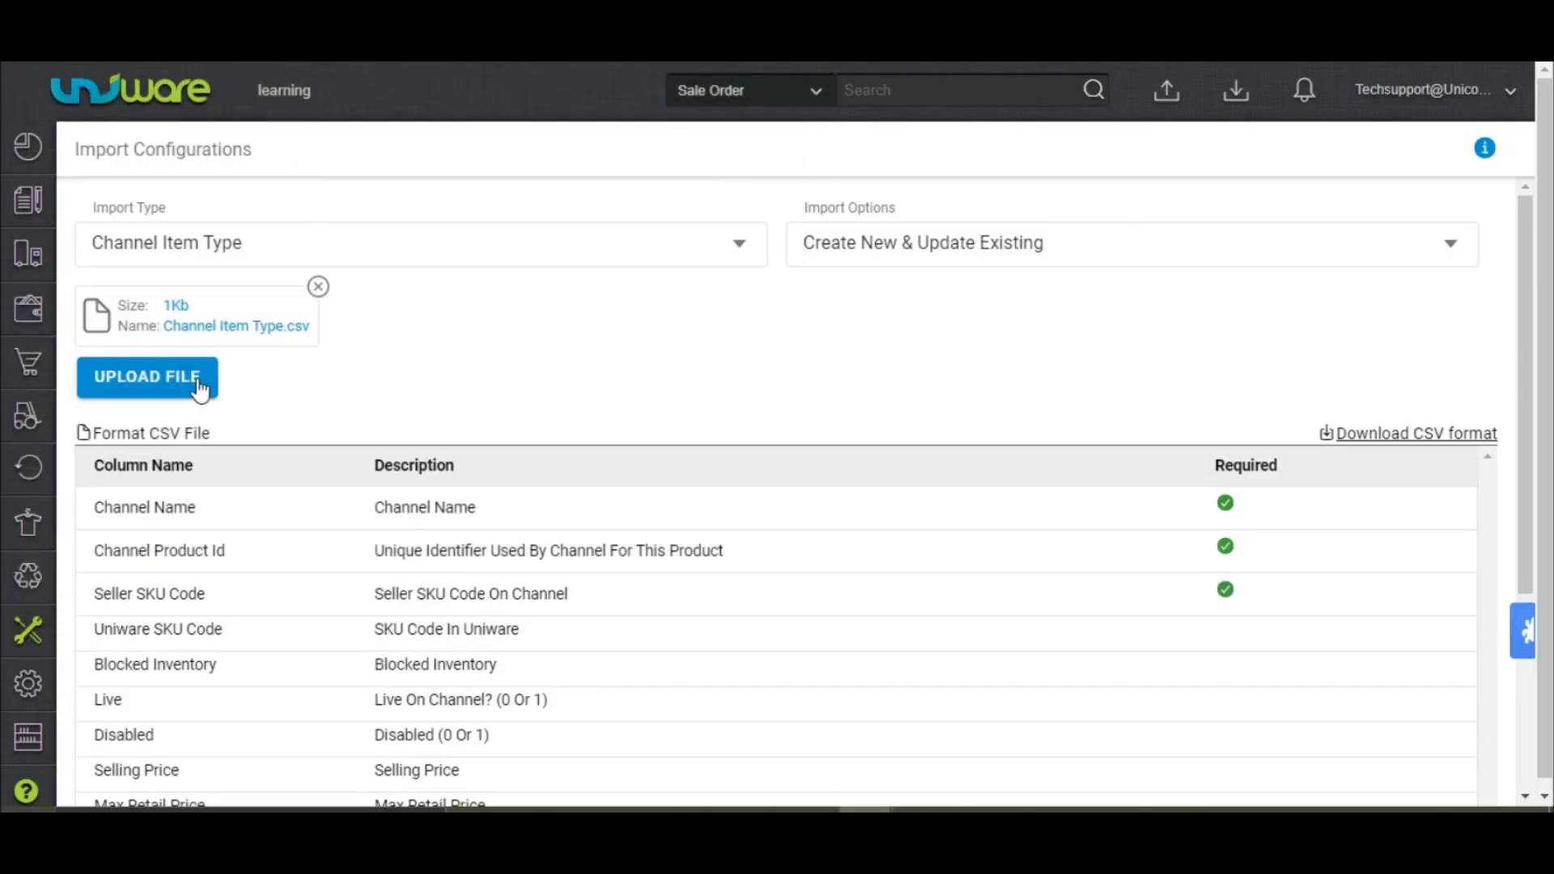
left_click(139, 387)
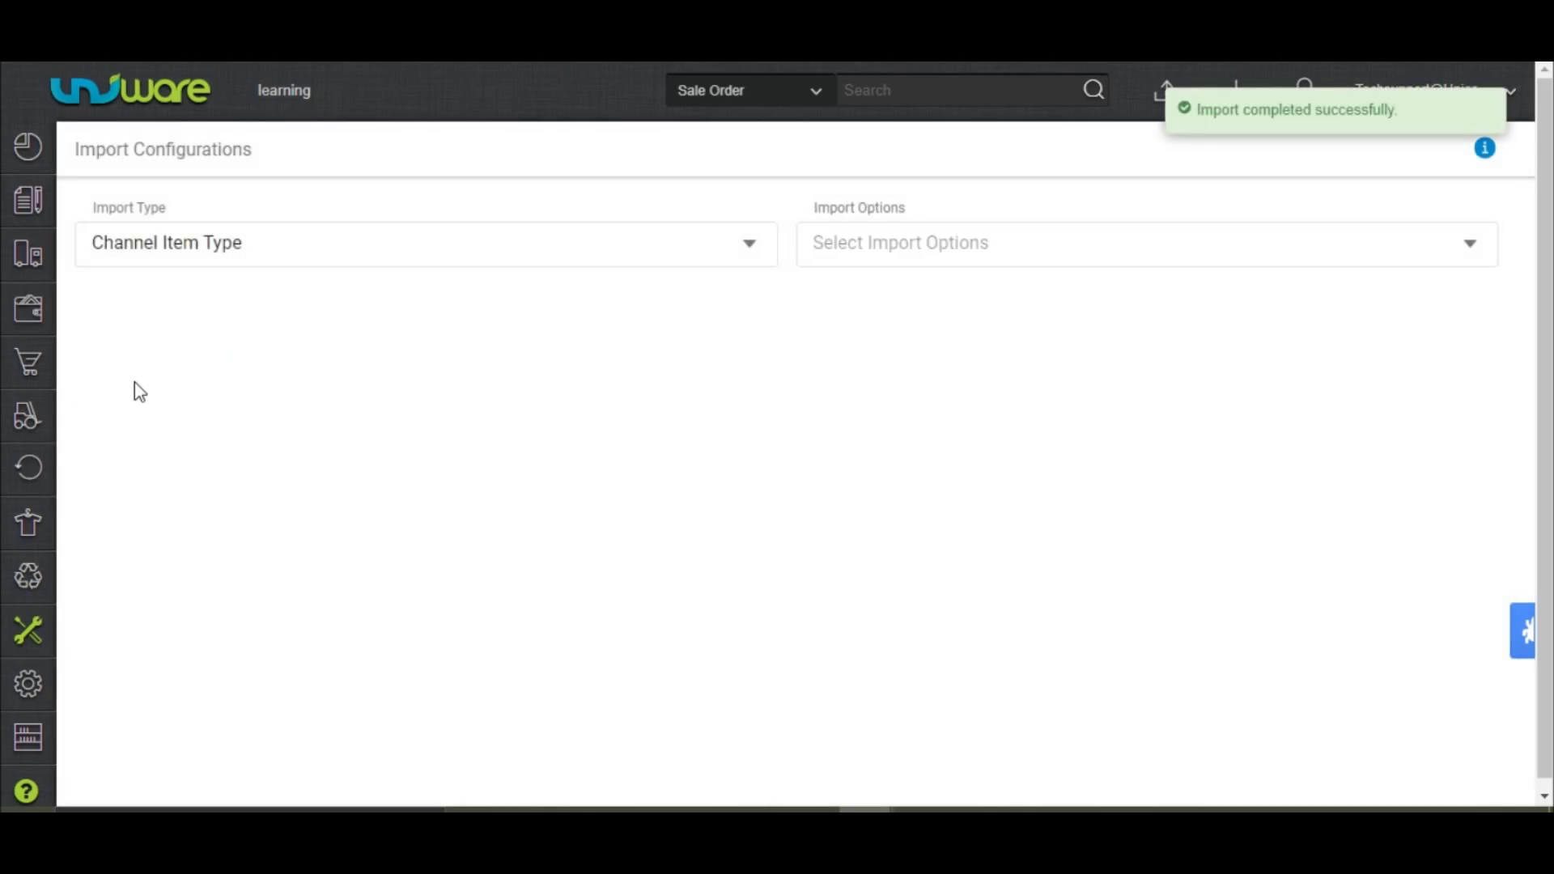
mouse_move(42, 532)
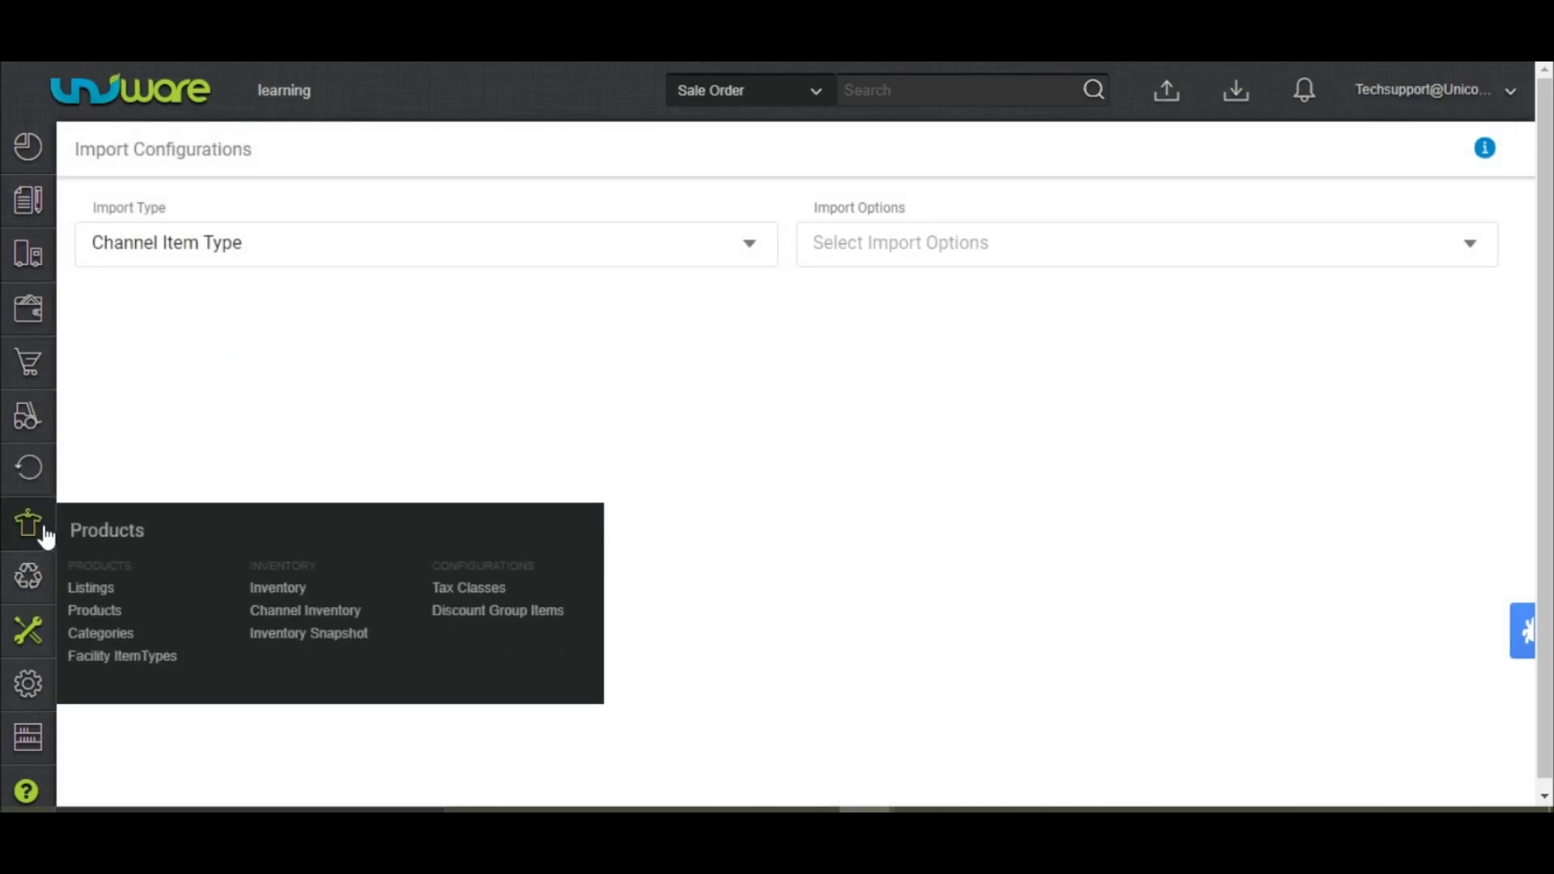
left_click(91, 582)
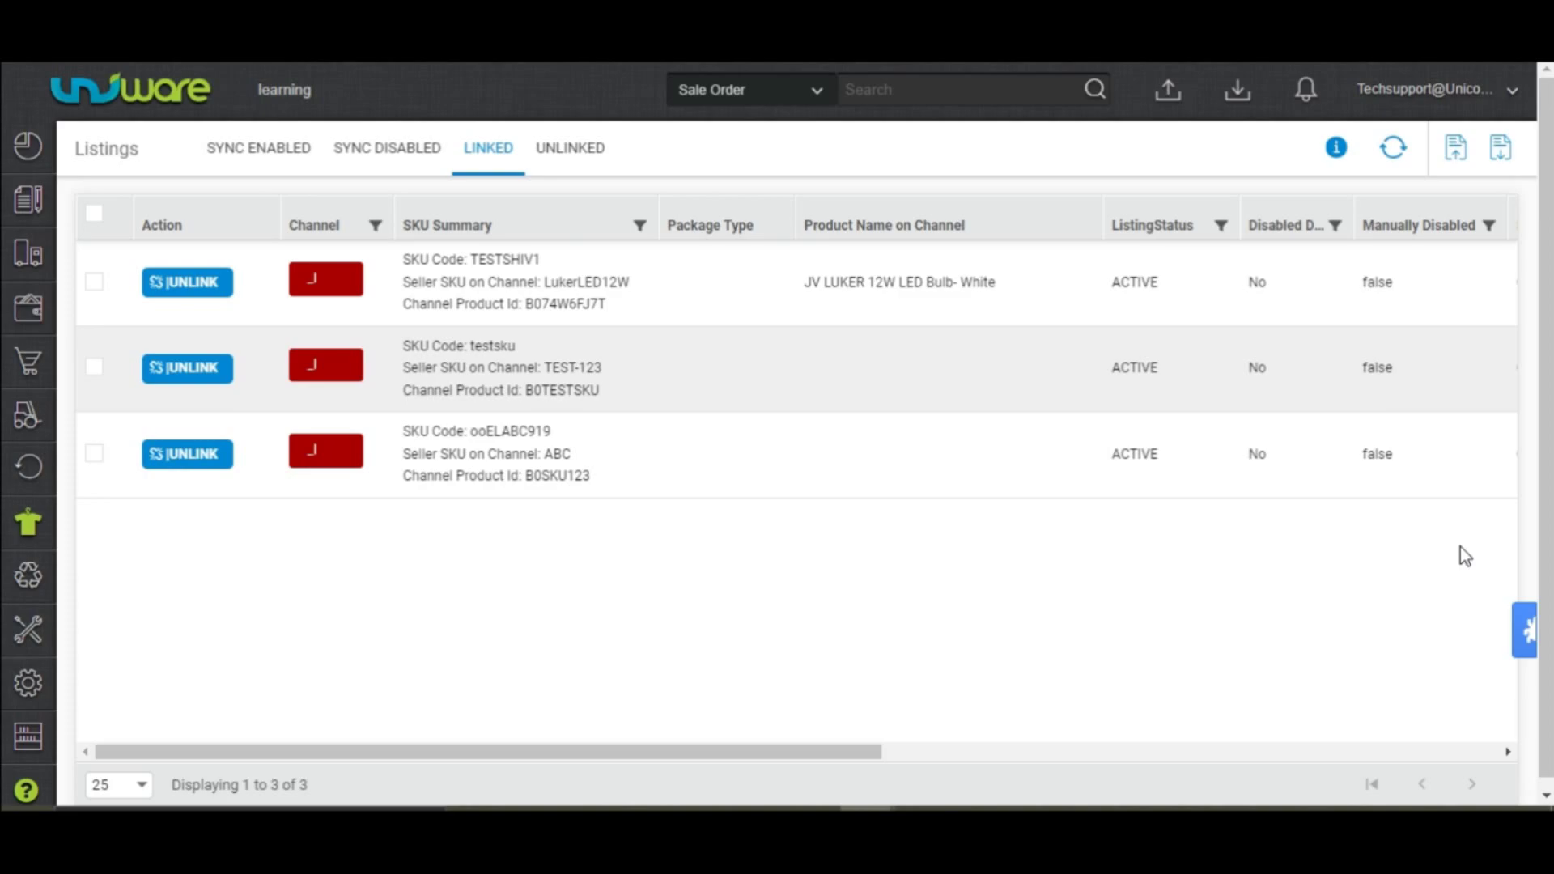